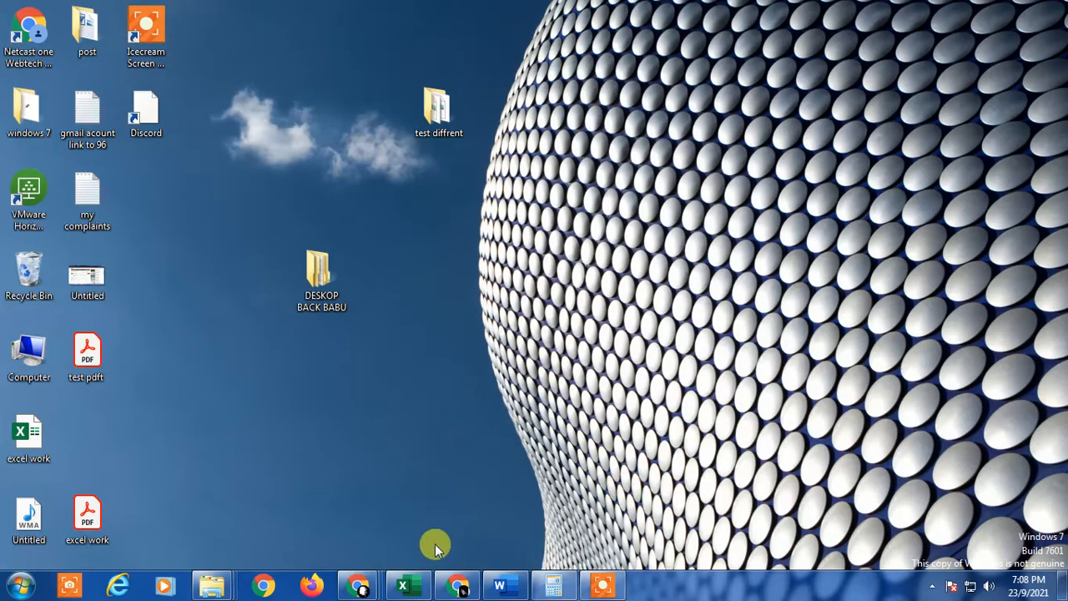
Open the excel work workbook and look over the Total Employee and Sales columns on Sheet4
click(402, 586)
click(481, 302)
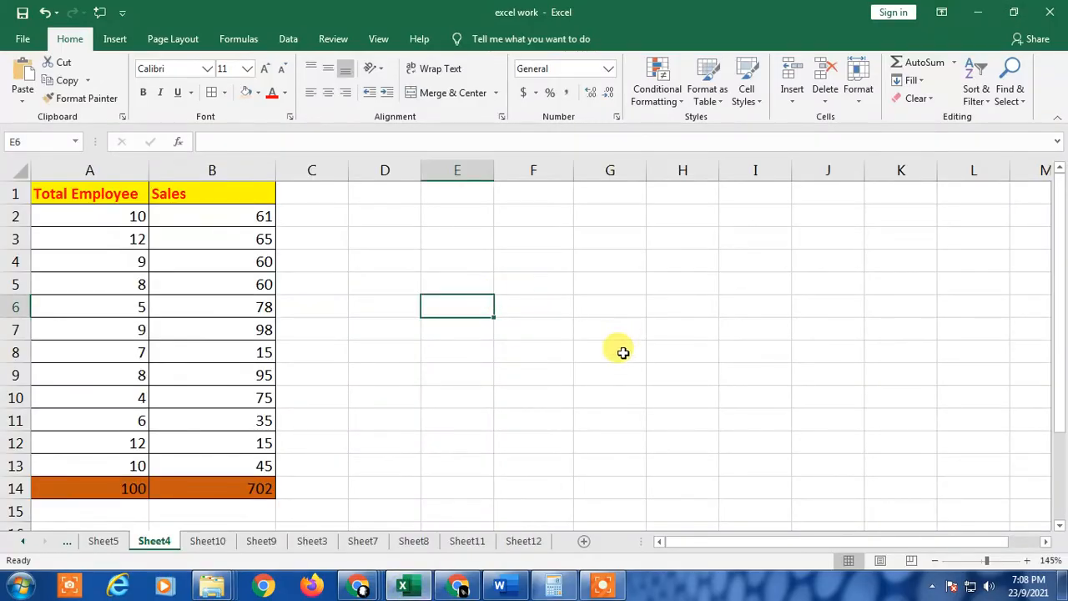
drag(63, 192, 114, 440)
click(195, 238)
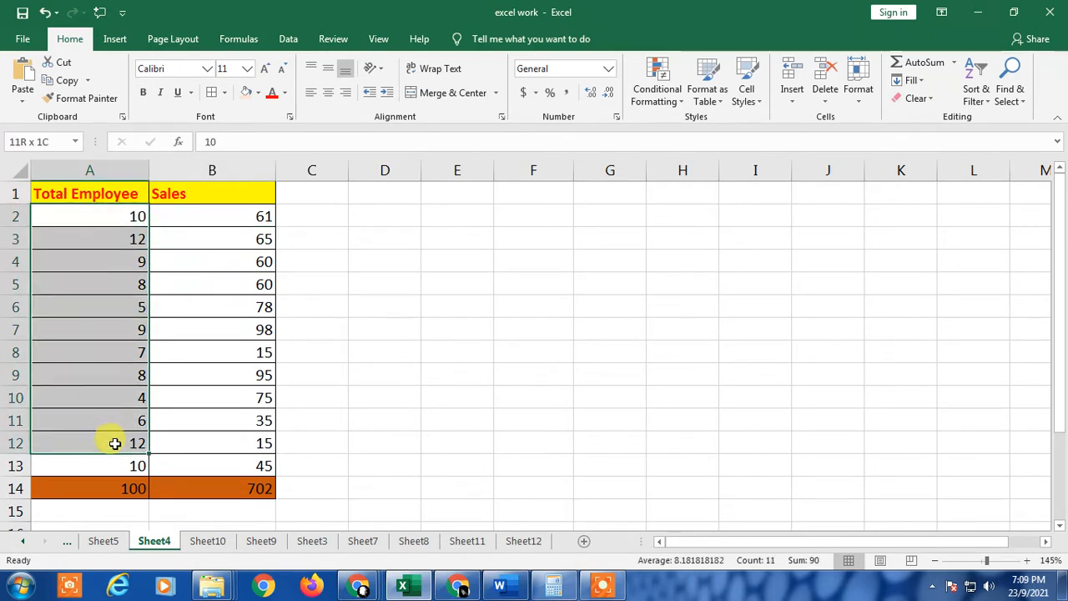
drag(233, 217, 252, 464)
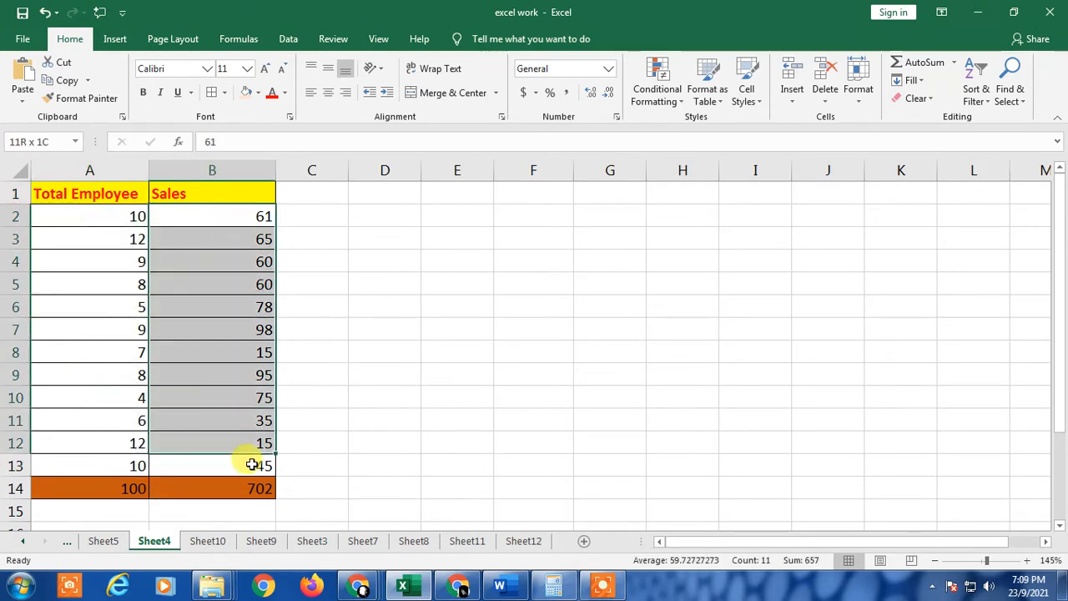
click(338, 307)
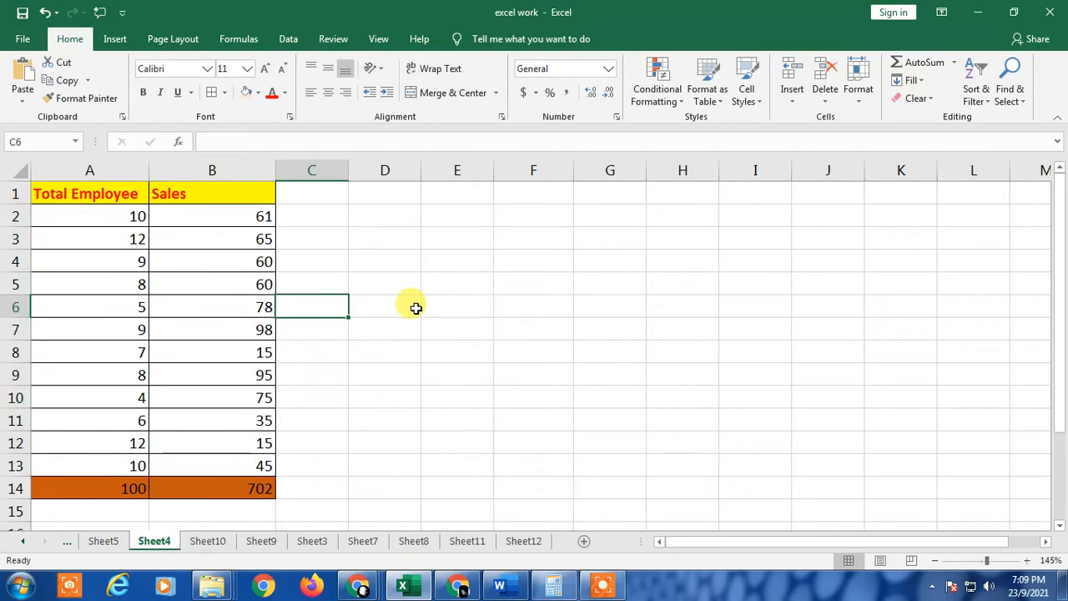
click(532, 260)
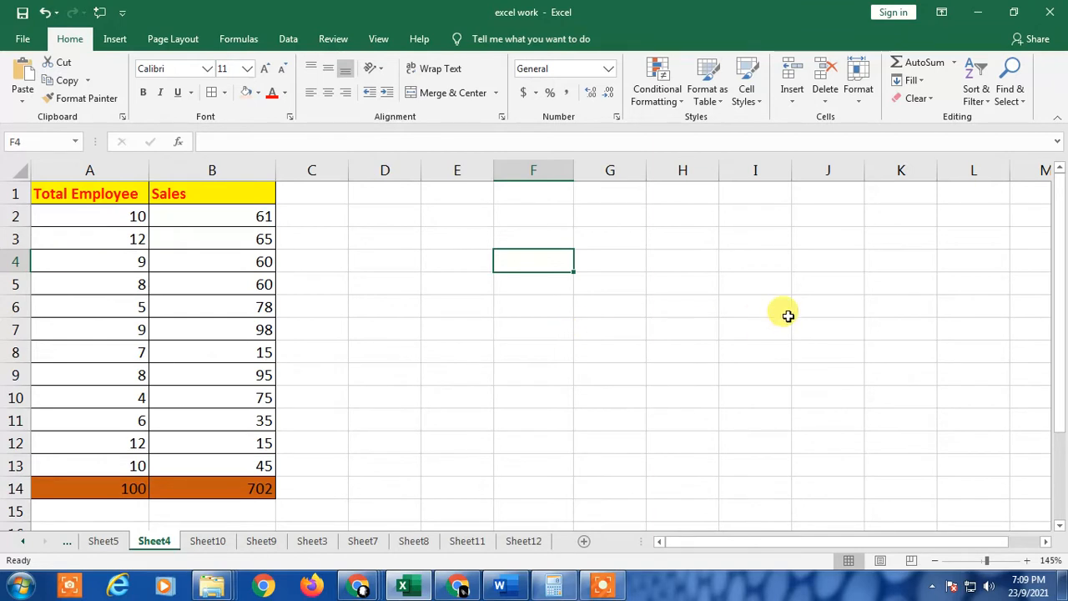
click(529, 305)
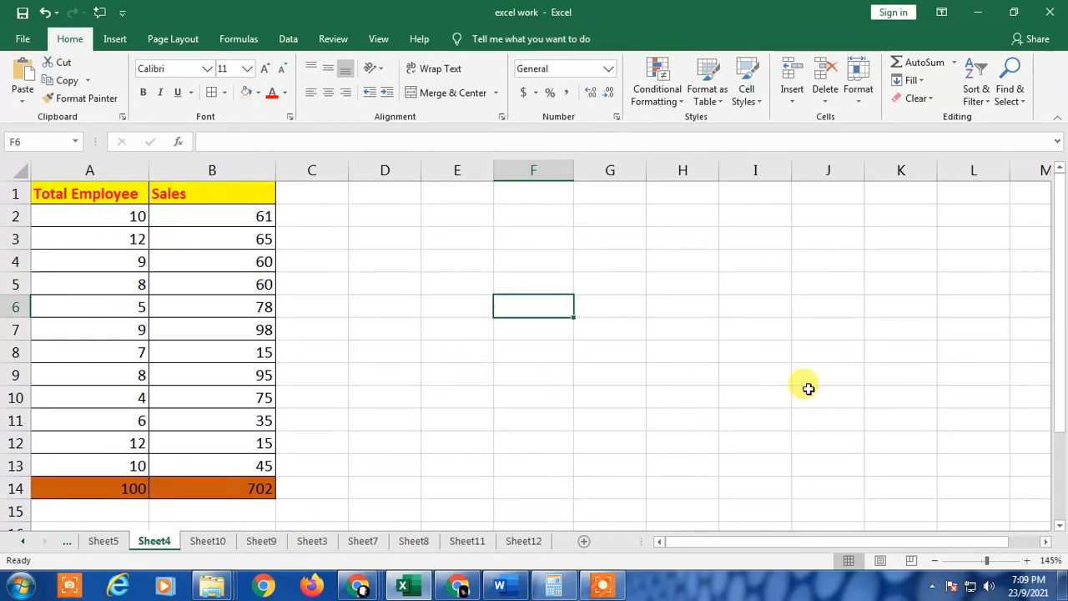
click(365, 239)
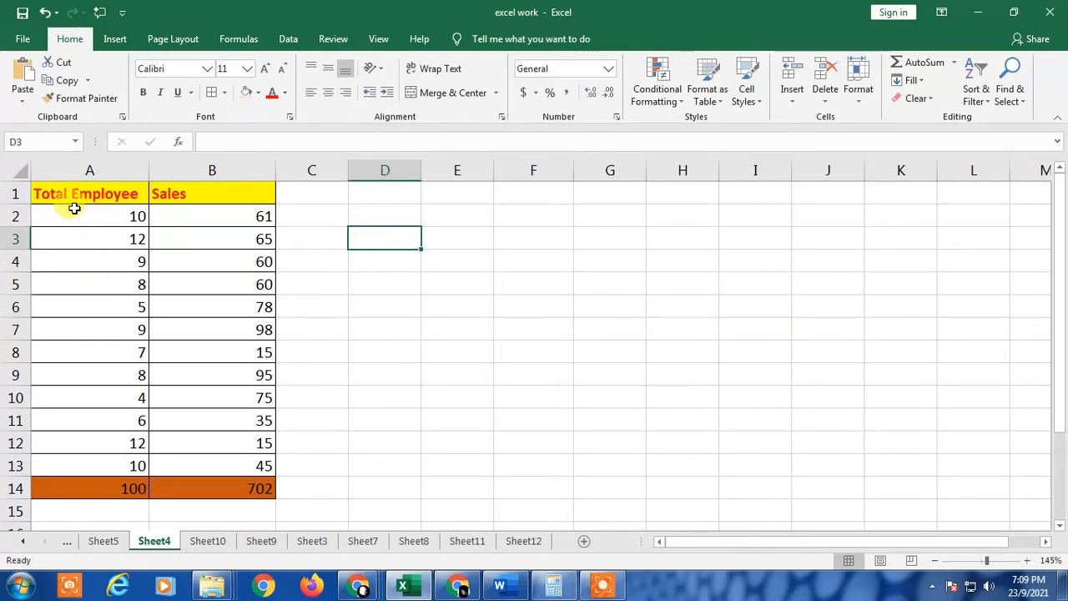
Select the employee and sales values in A2:B13 and insert a Scatter chart
drag(72, 209, 223, 262)
drag(229, 303, 255, 464)
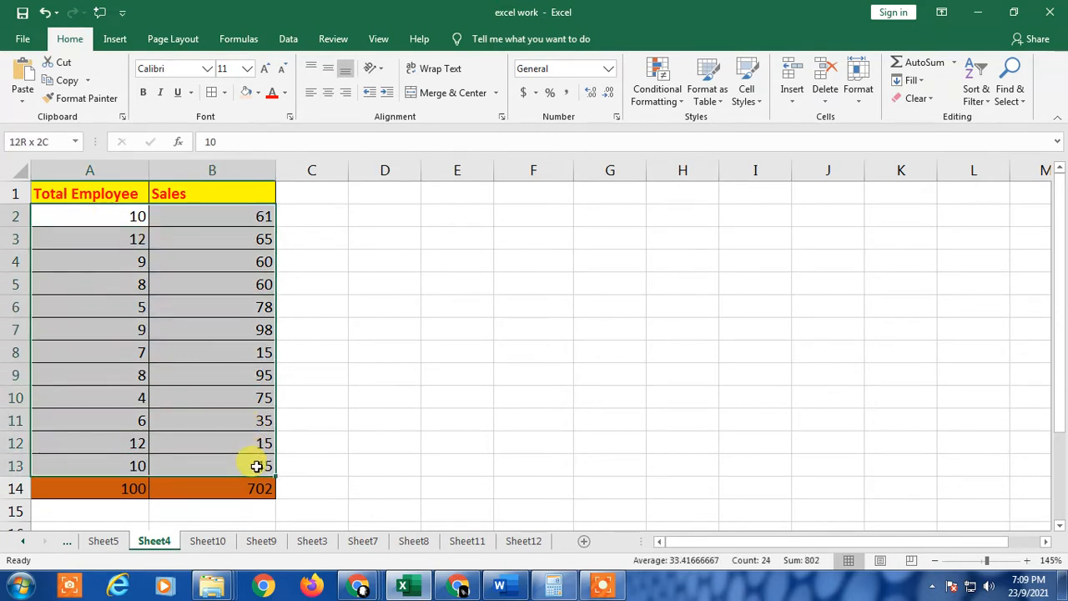
drag(255, 466, 255, 465)
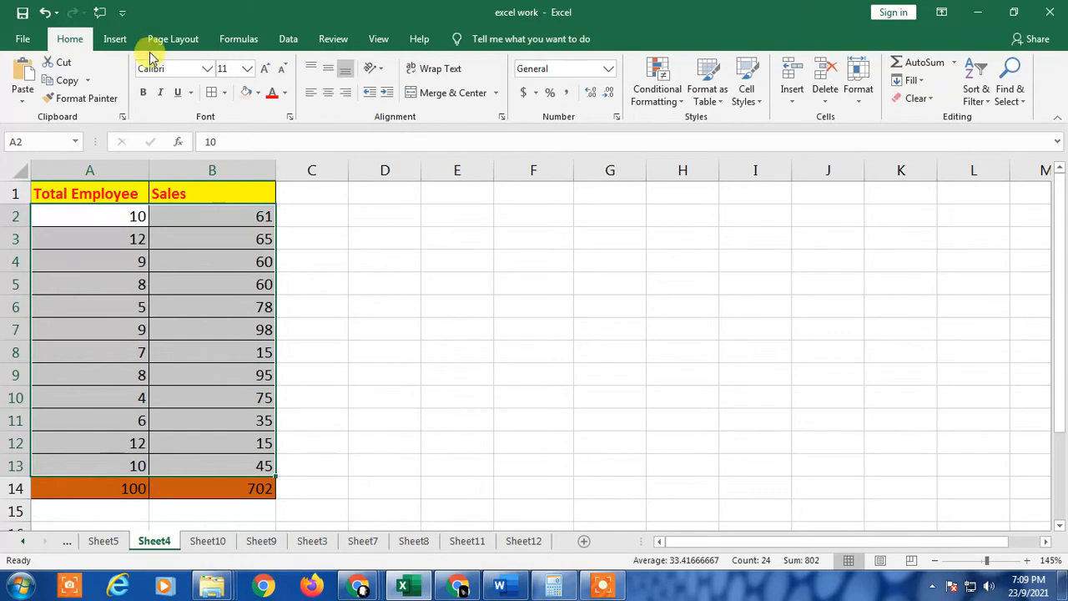
click(112, 41)
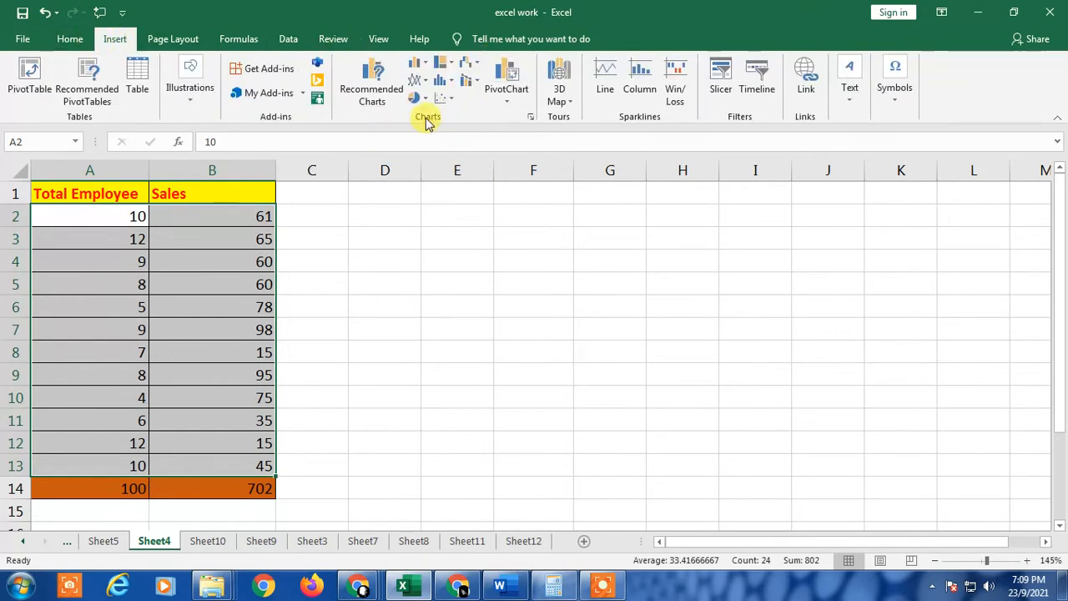
click(444, 101)
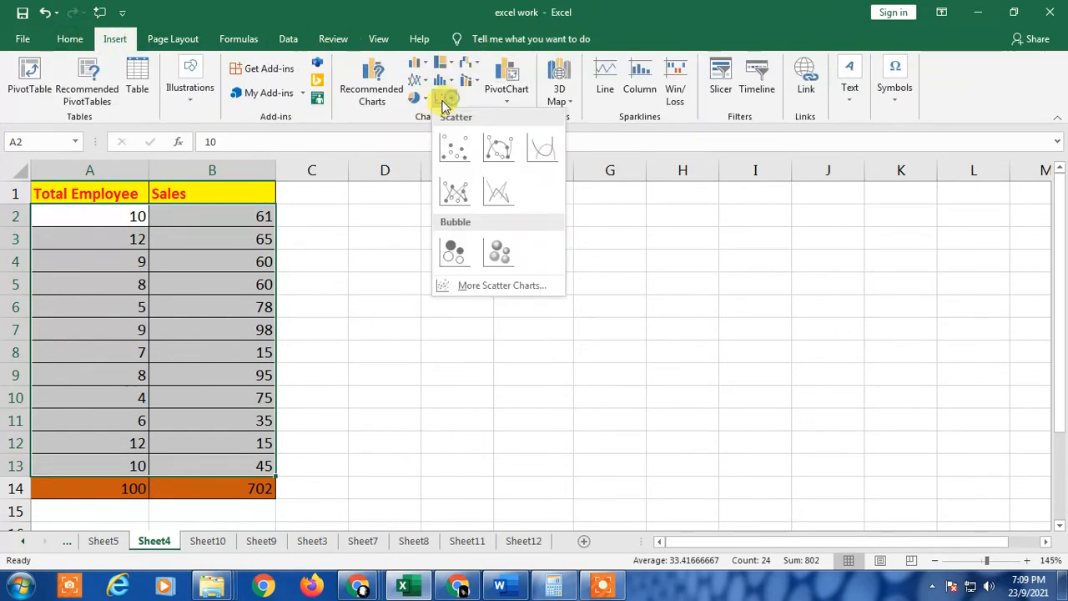
click(461, 144)
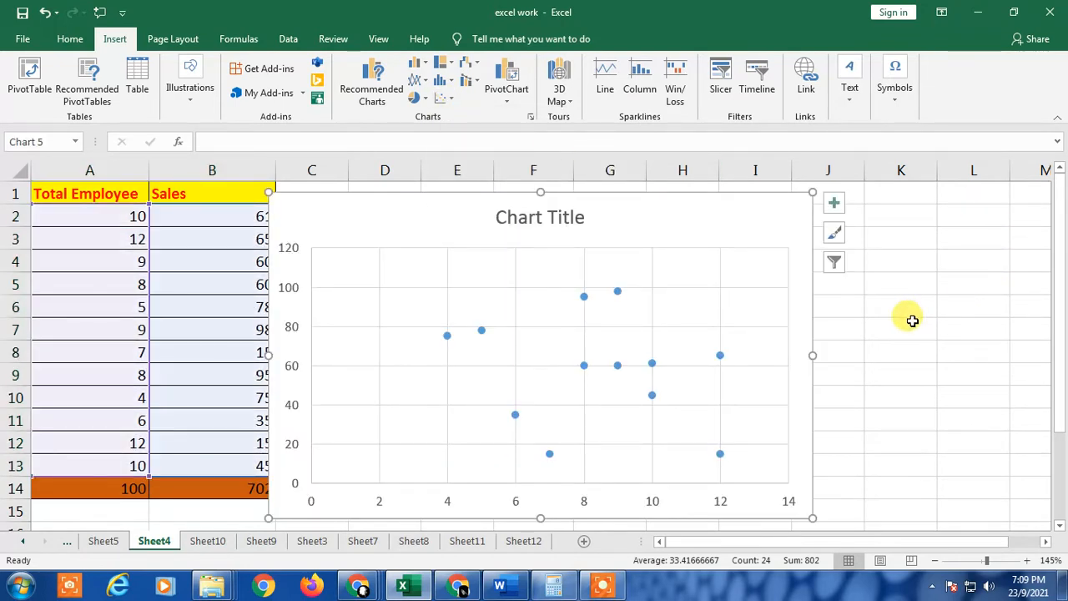
Move the scatter chart to the right of the data table, starting around column D
click(911, 320)
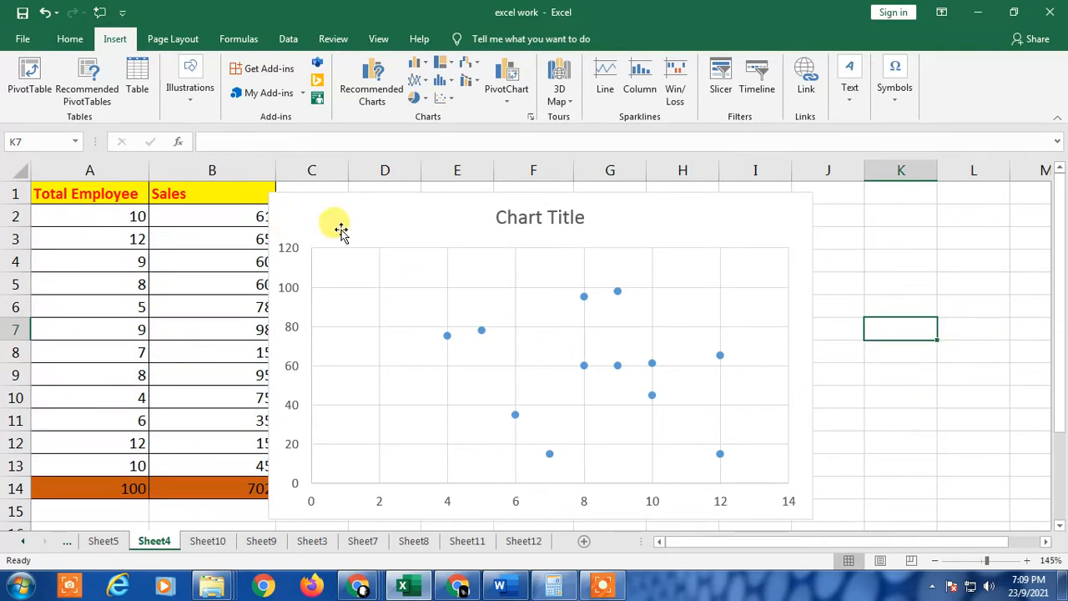
click(994, 238)
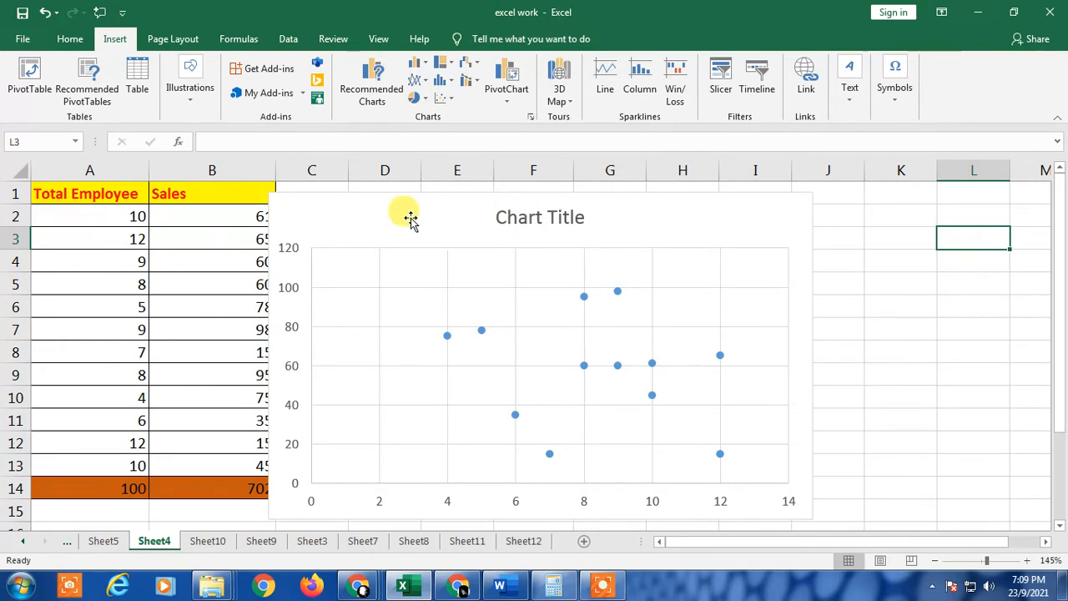
drag(390, 224, 482, 217)
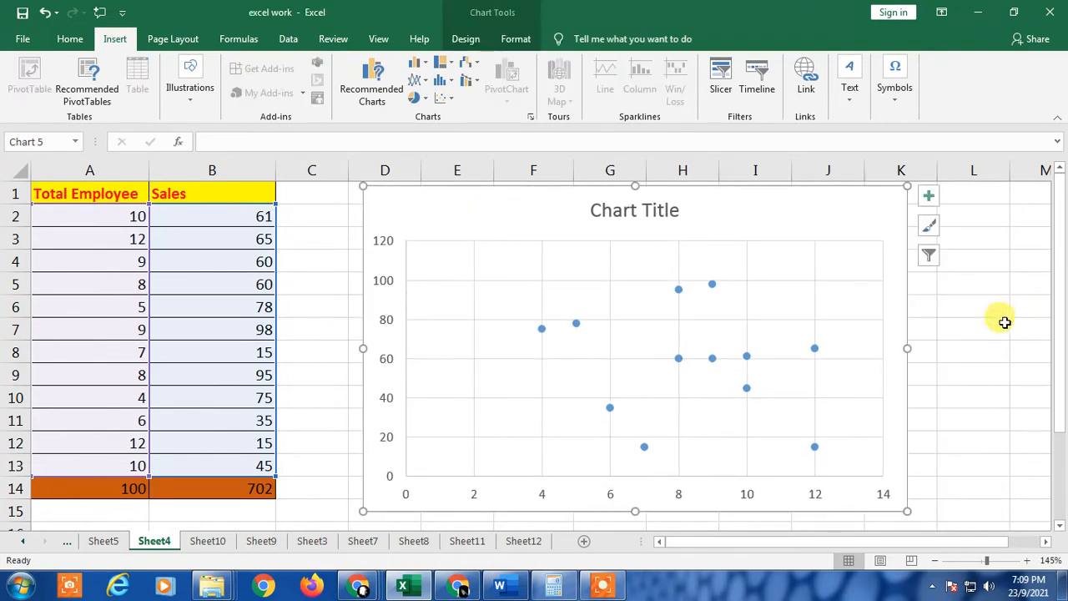
click(989, 327)
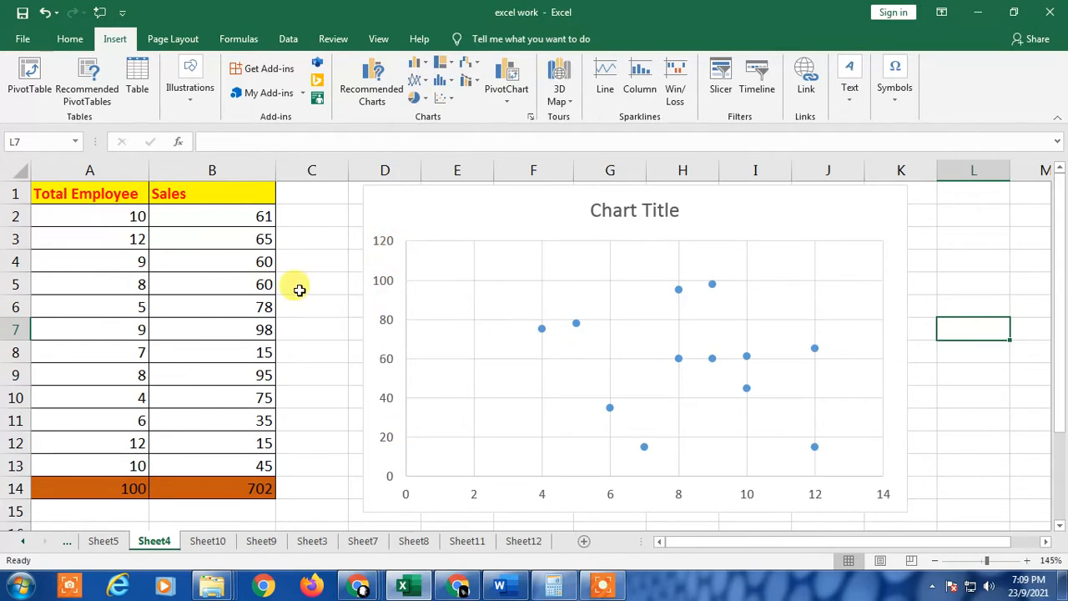
click(382, 265)
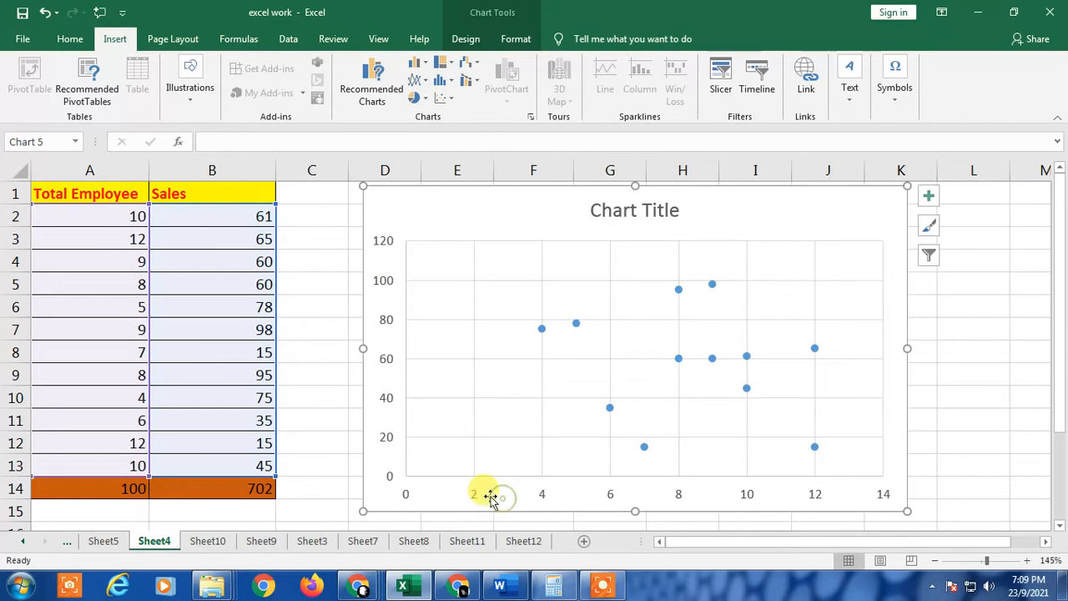
click(83, 308)
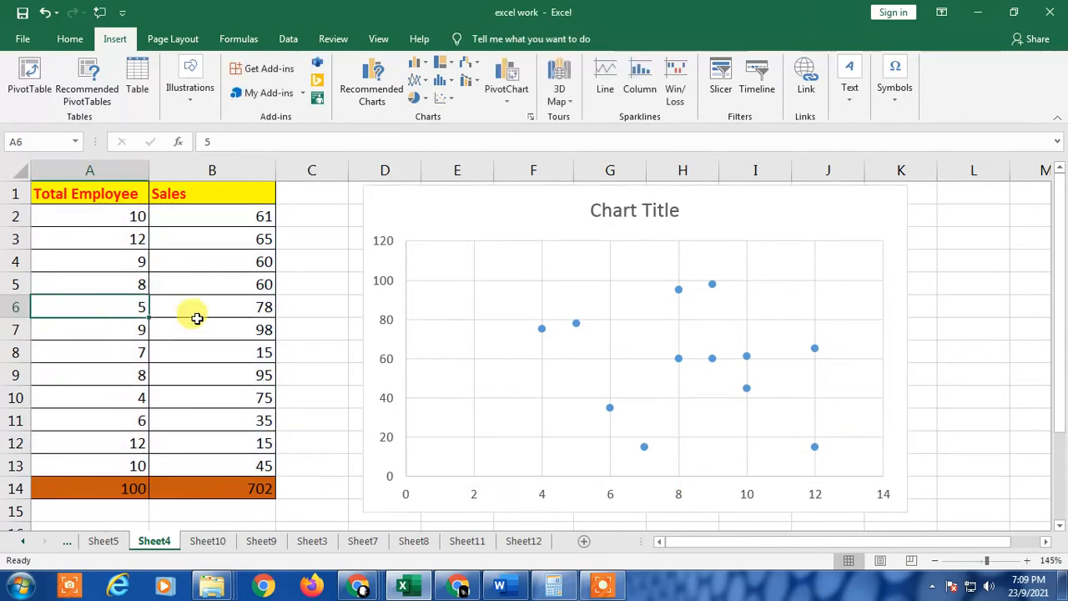
click(686, 272)
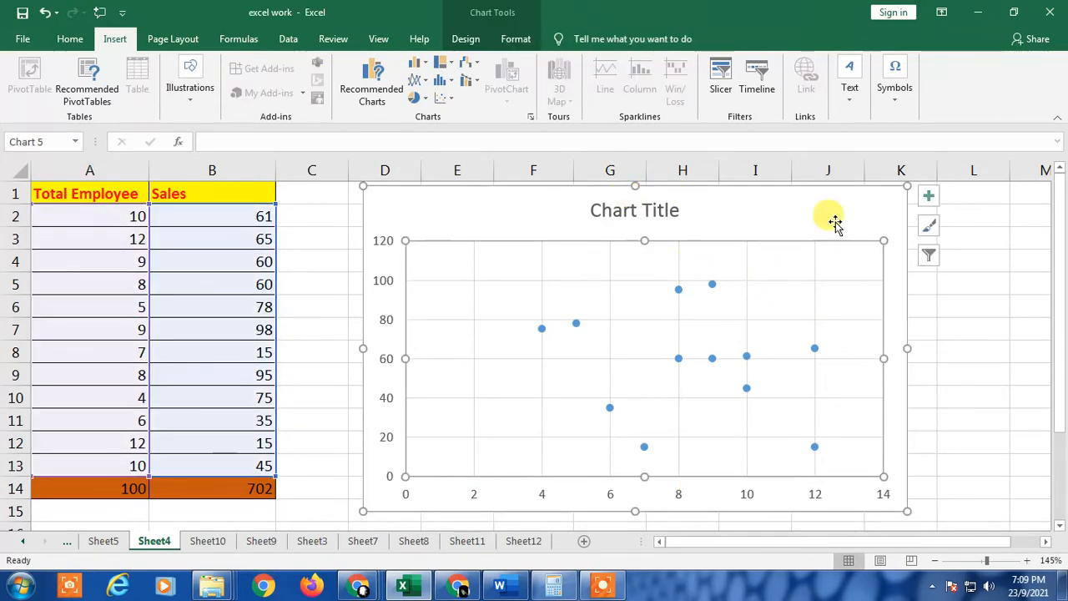
click(959, 352)
Rename the chart title to Total sales
double_click(646, 211)
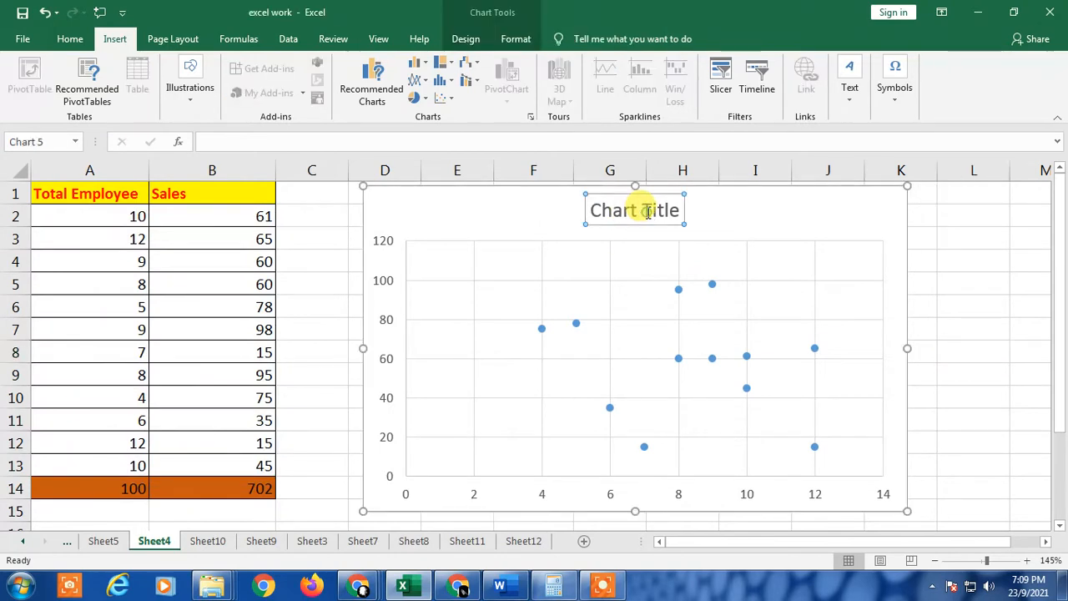
double_click(644, 213)
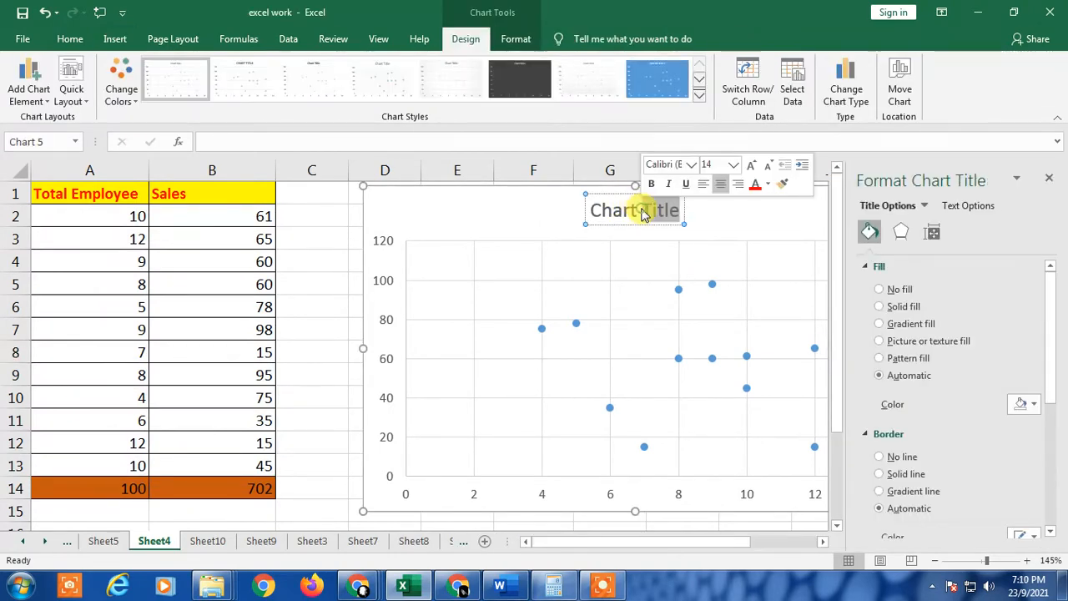
triple_click(642, 215)
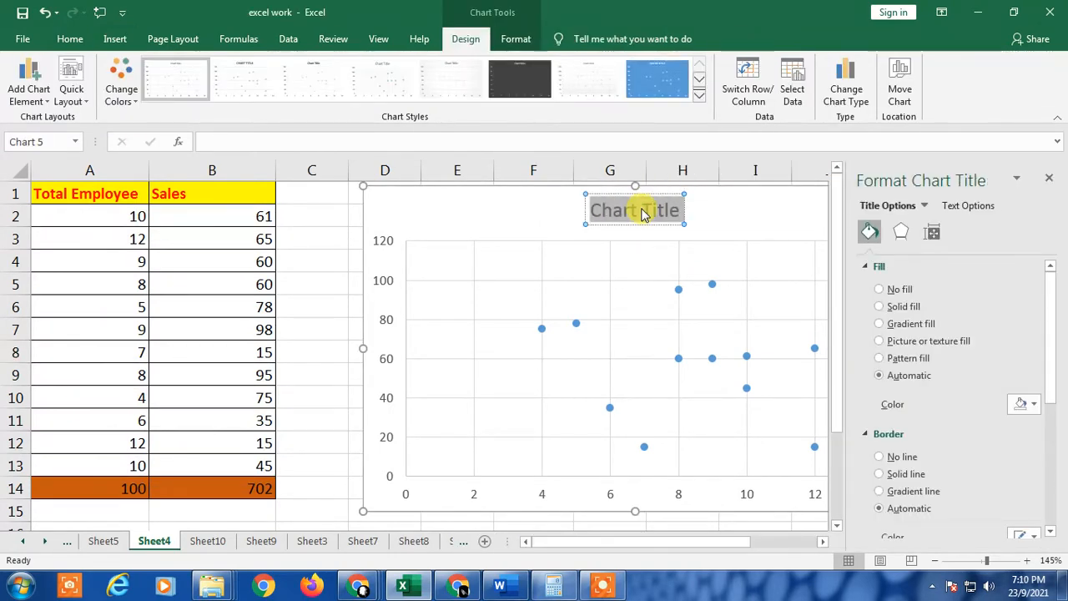
text(to)
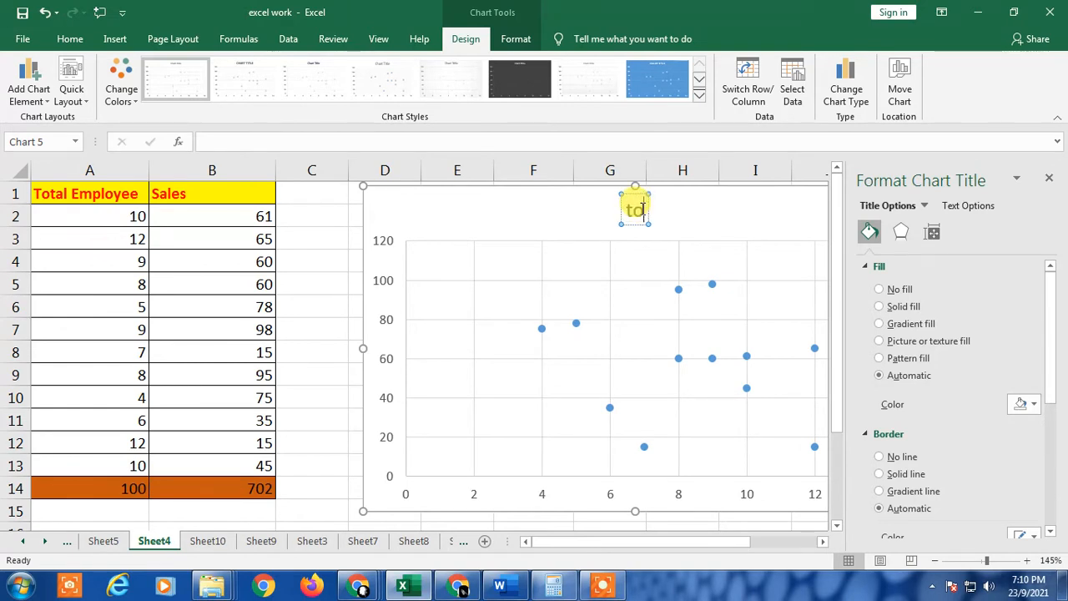
text(tal sales)
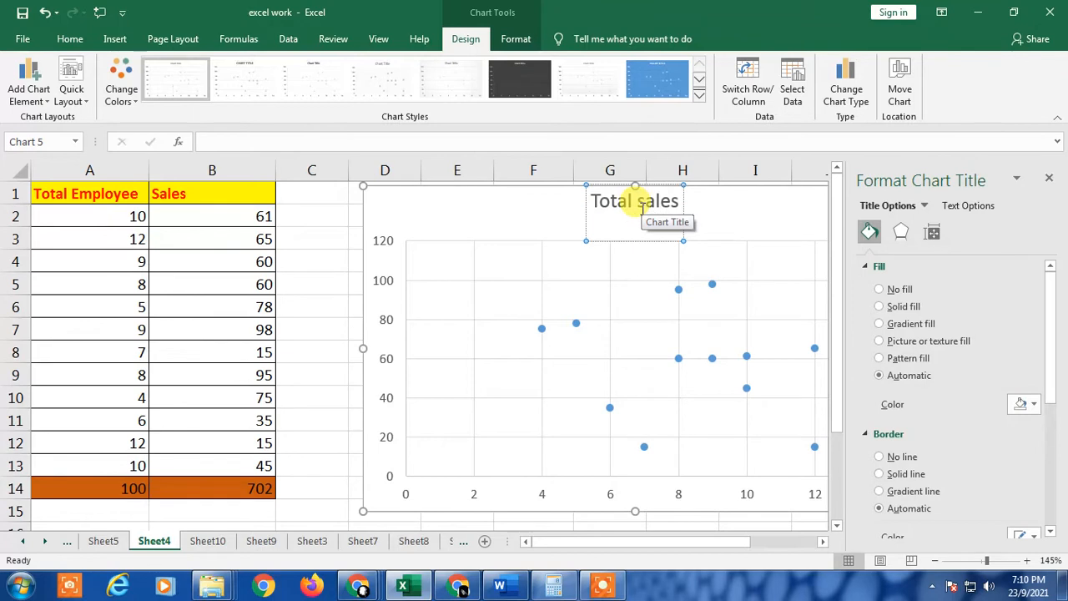
click(741, 220)
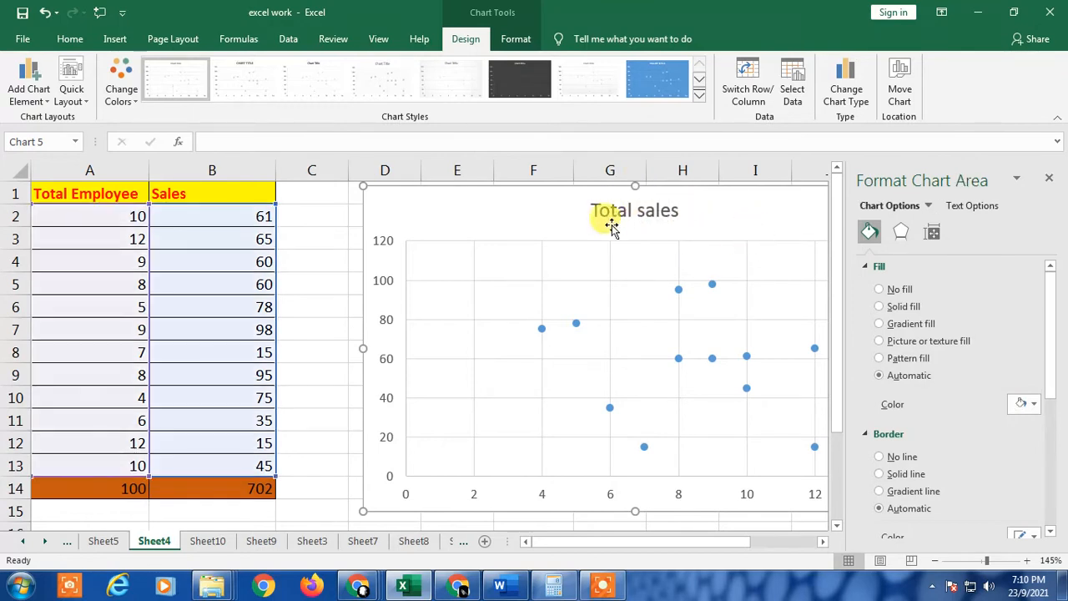
click(613, 211)
drag(587, 210, 671, 209)
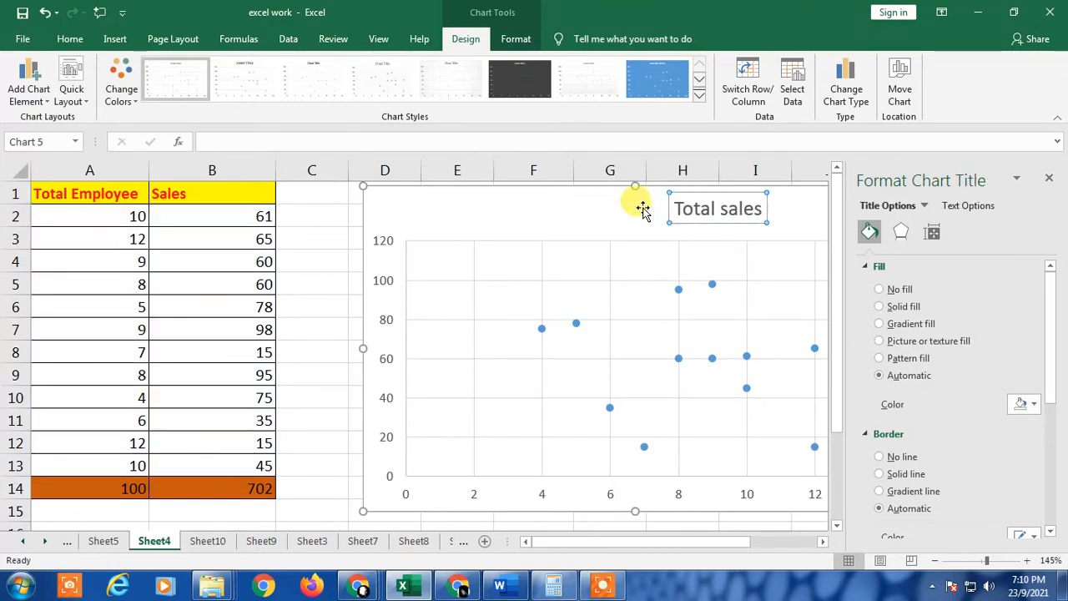
key(ctrl+z)
Color the chart title text red and close the formatting pane
double_click(645, 213)
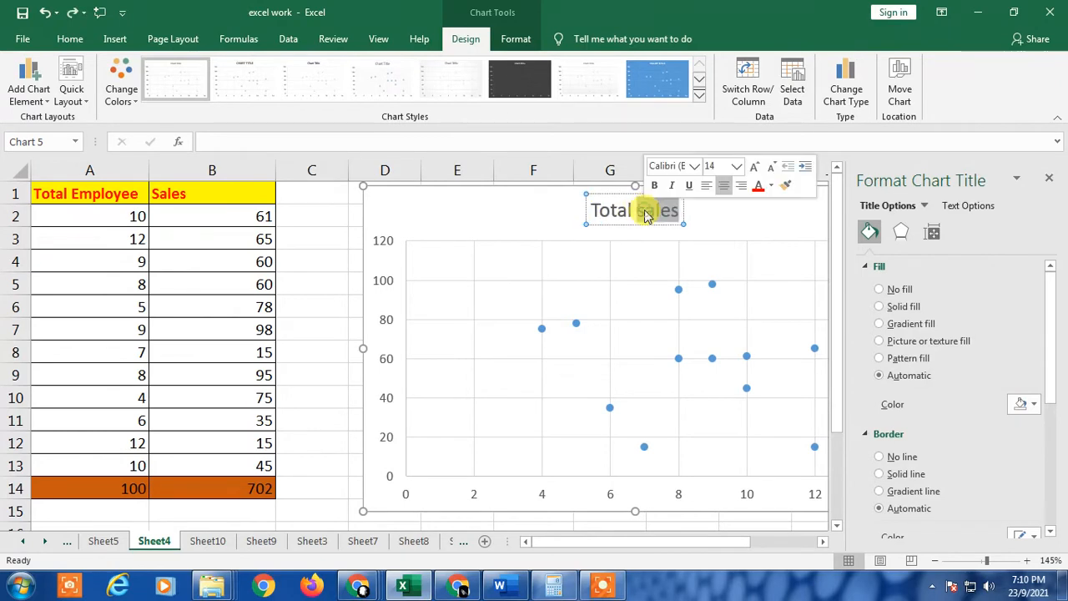
drag(589, 209, 681, 210)
click(791, 185)
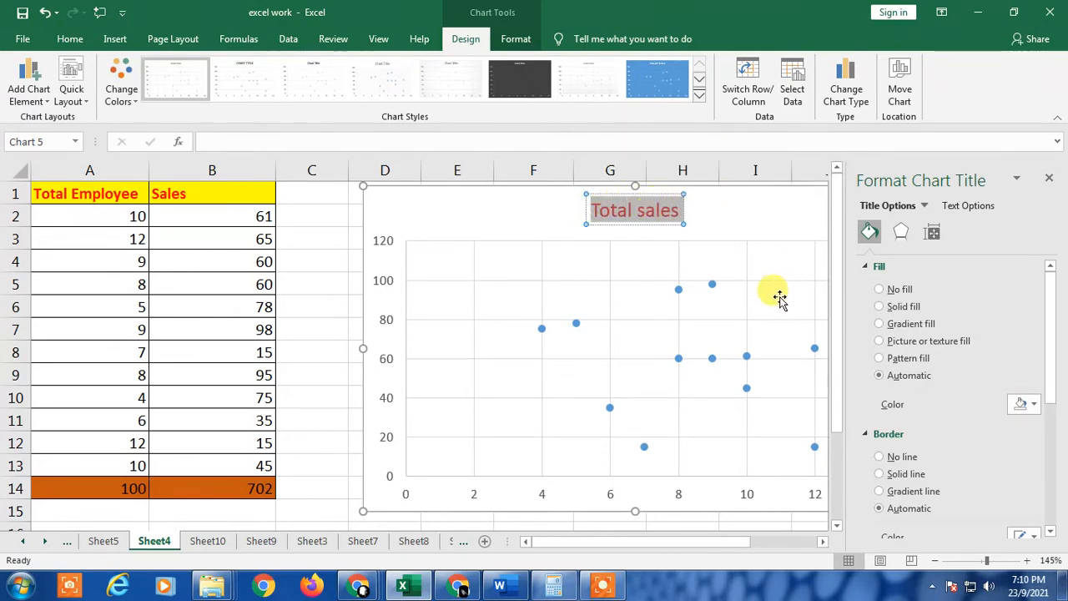
click(715, 213)
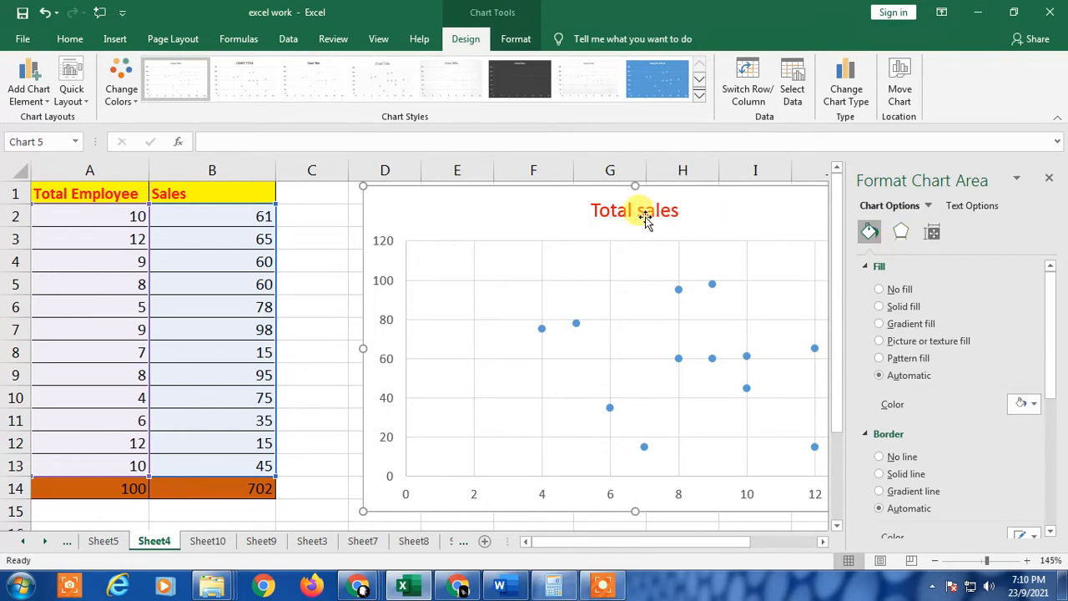
click(1050, 180)
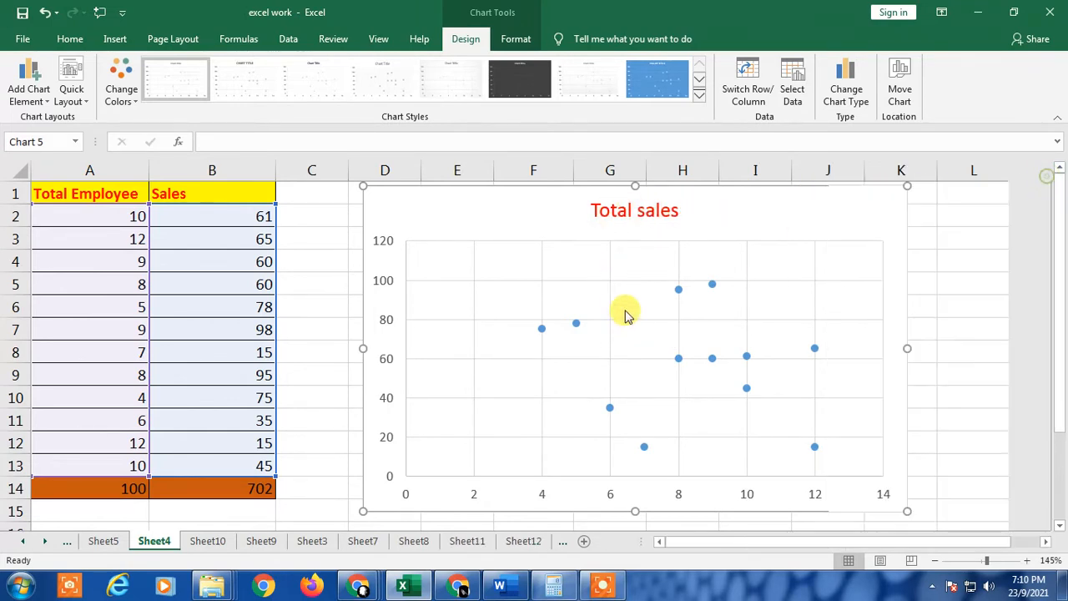
Review the chart title's effects and alignment options, then make the chart slightly shorter from its lower-right corner
double_click(631, 213)
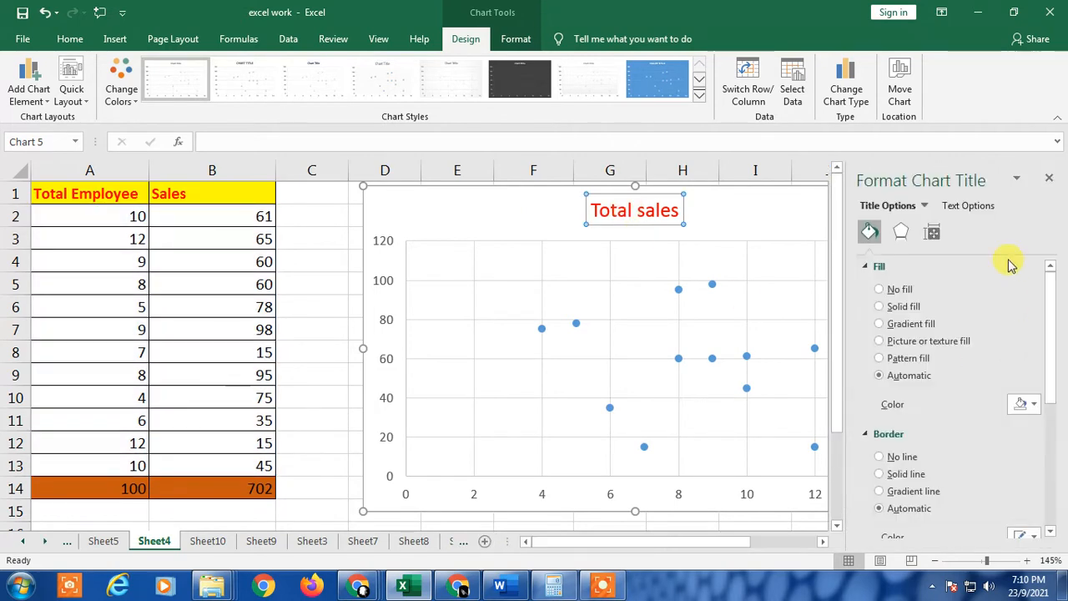
click(897, 238)
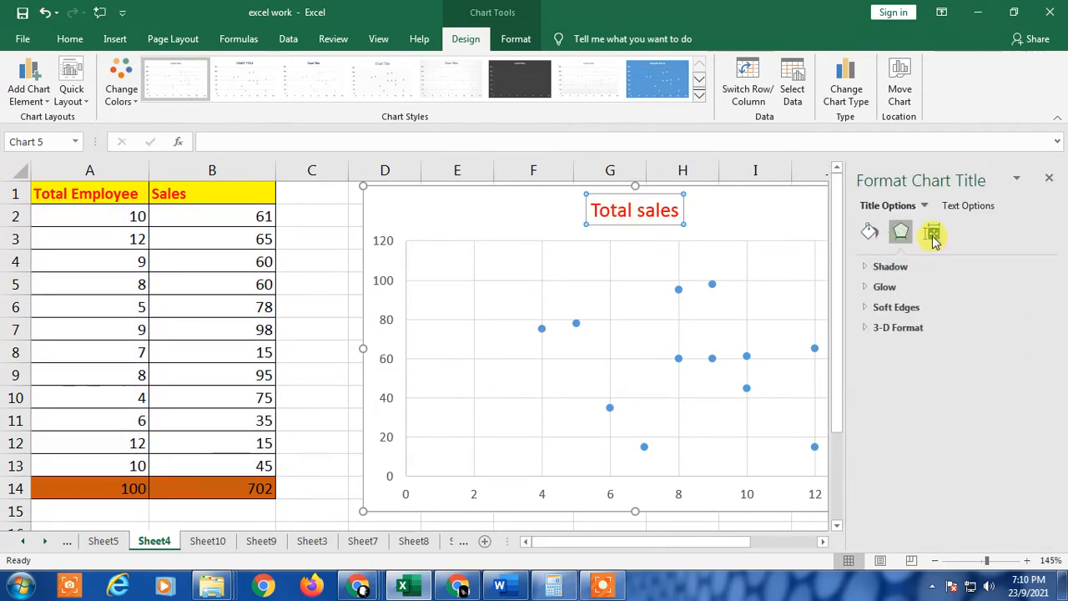
click(932, 236)
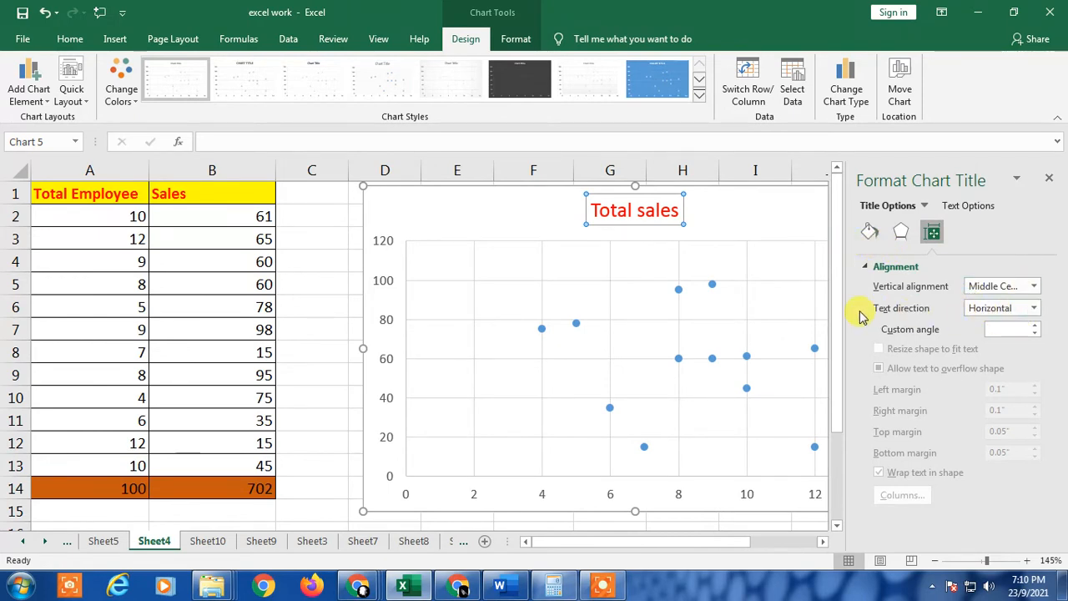
click(1050, 180)
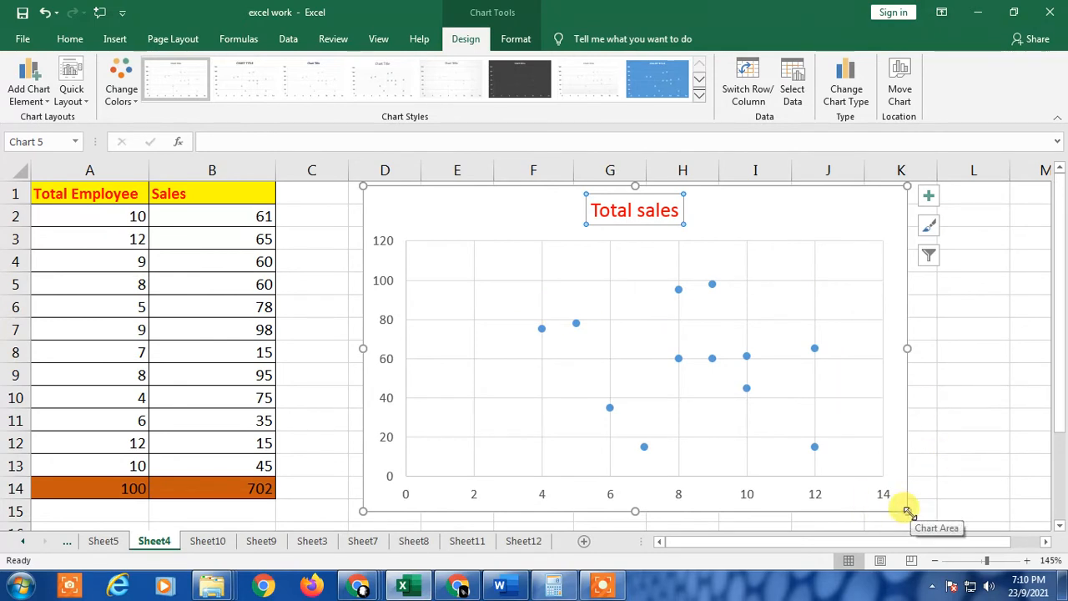
drag(907, 510, 899, 480)
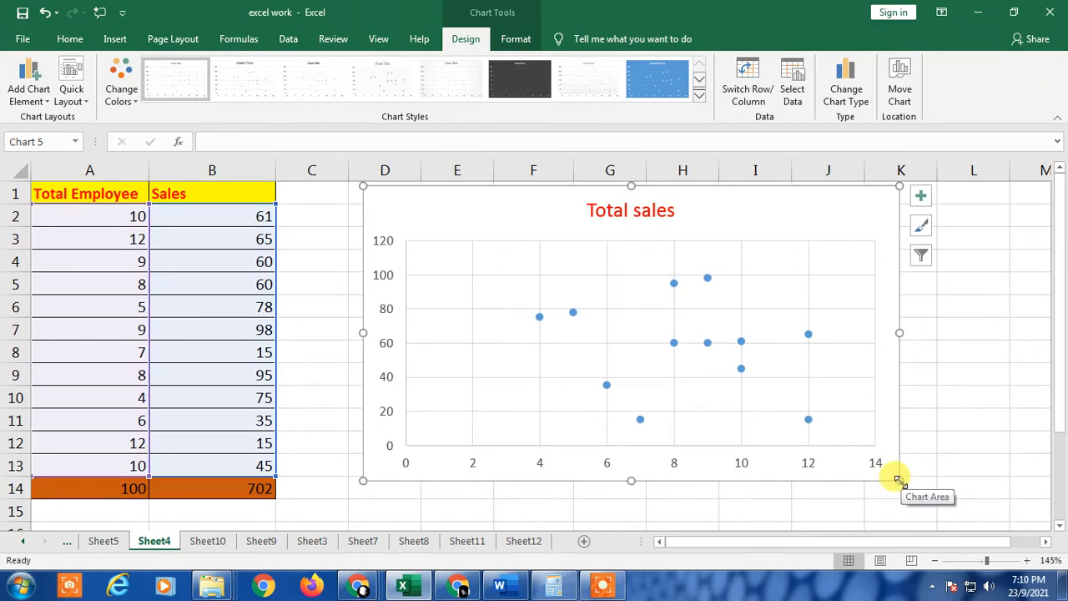
Adjust the chart's lower-right corner slightly and nudge the whole chart a little lower and to the right
mouse_move(887, 469)
mouse_down()
mouse_move(758, 472)
mouse_move(923, 515)
mouse_move(887, 506)
mouse_move(900, 480)
mouse_up()
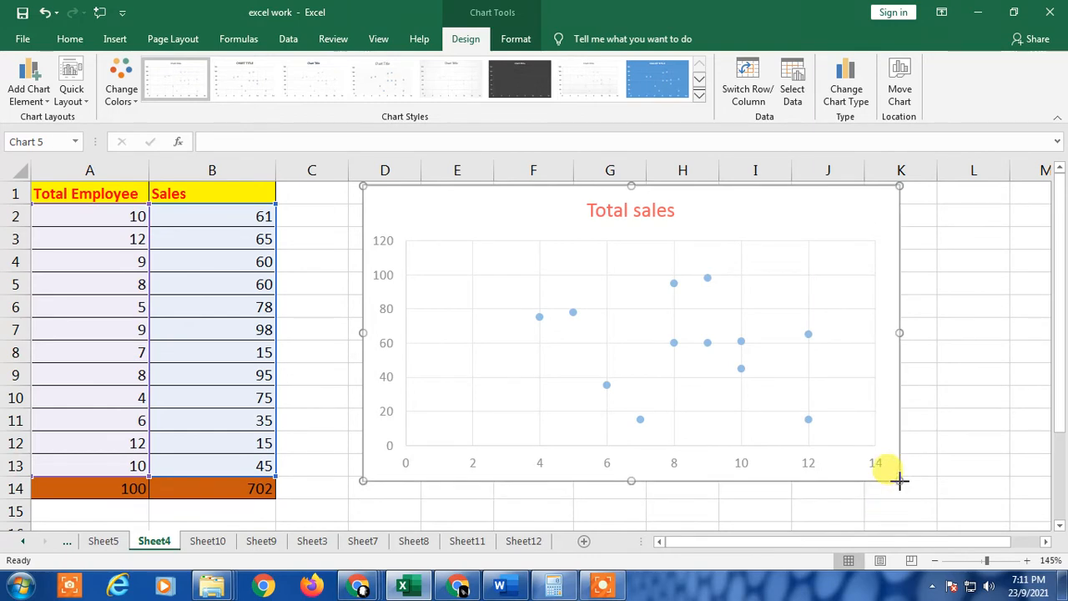
click(1001, 265)
click(751, 212)
mouse_move(751, 211)
mouse_down()
mouse_move(747, 229)
mouse_move(758, 224)
mouse_up()
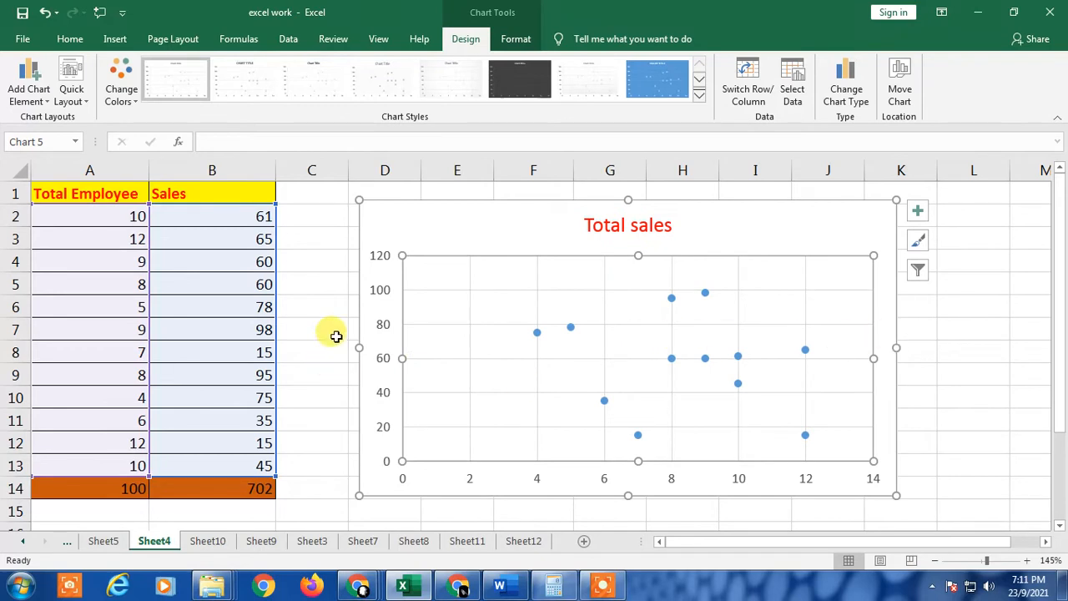
Open the vertical axis formatting pane and browse its fill, effects, alignment and axis options sections
click(374, 276)
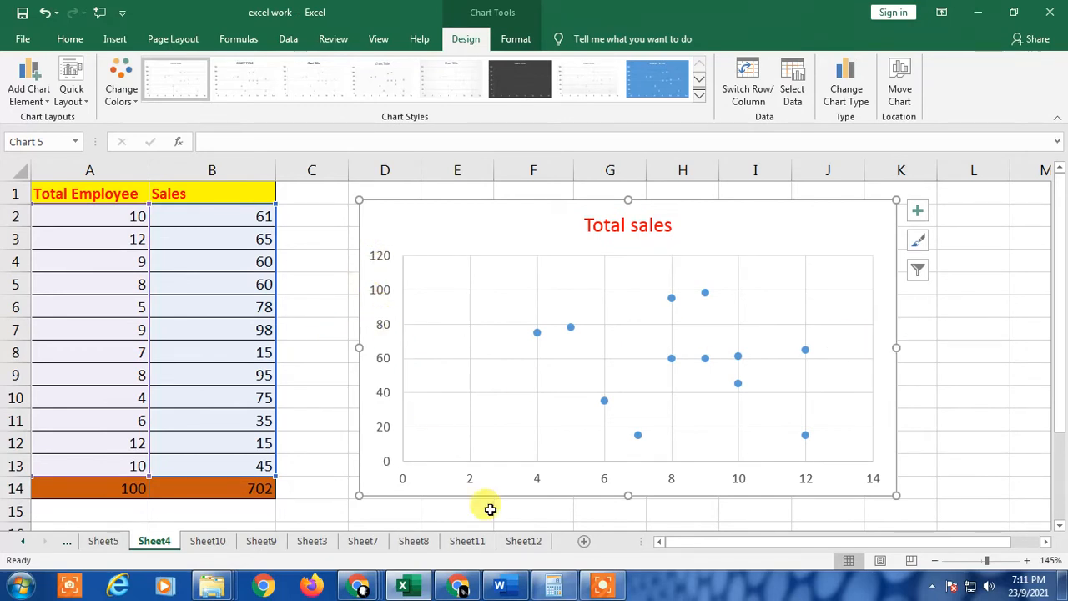
click(471, 480)
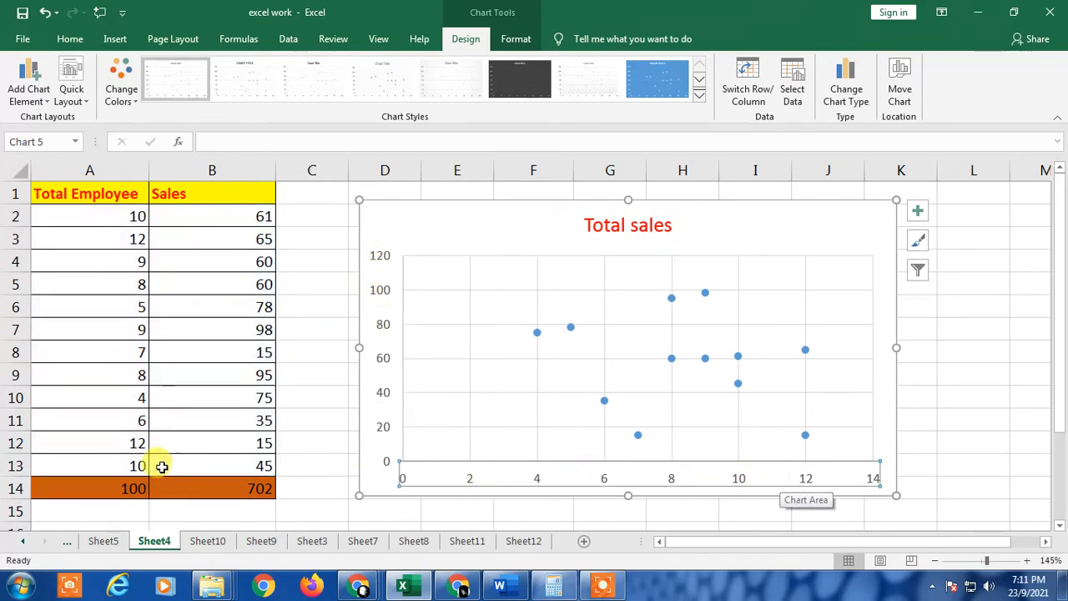
click(382, 294)
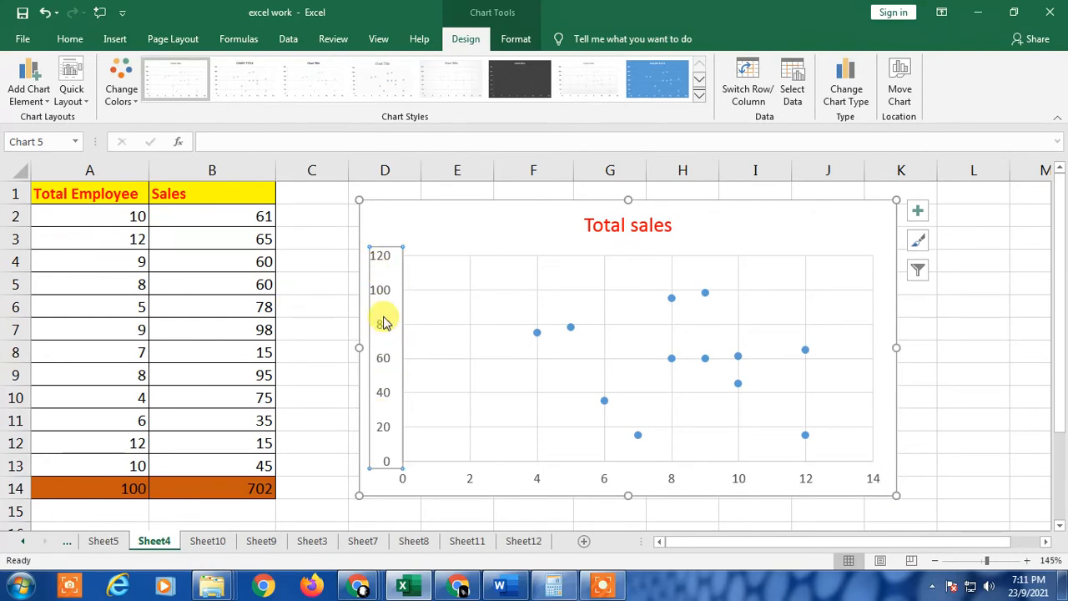
click(479, 219)
click(384, 326)
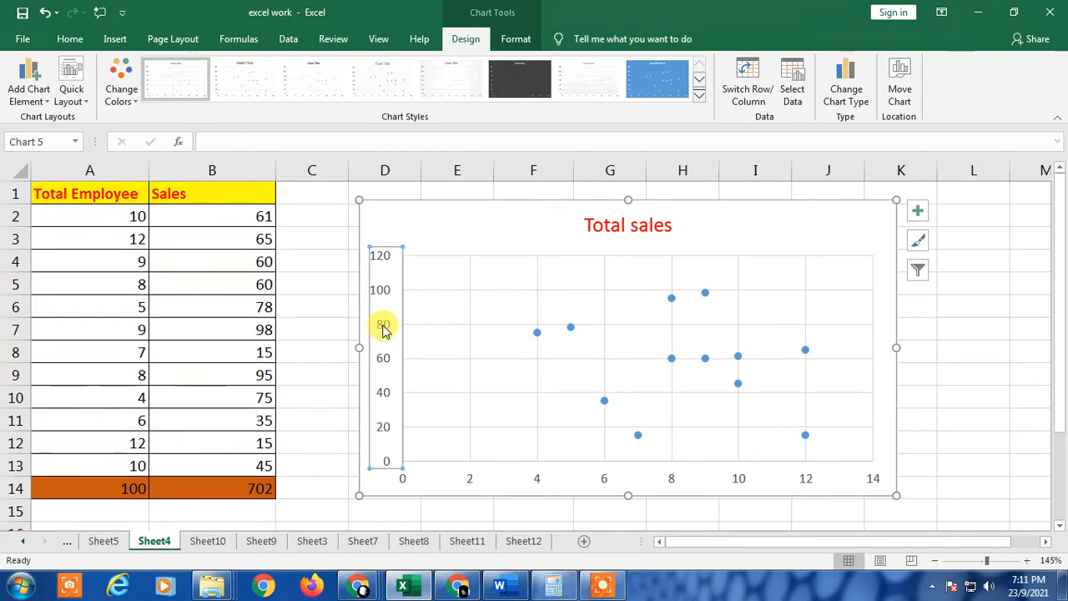
double_click(384, 328)
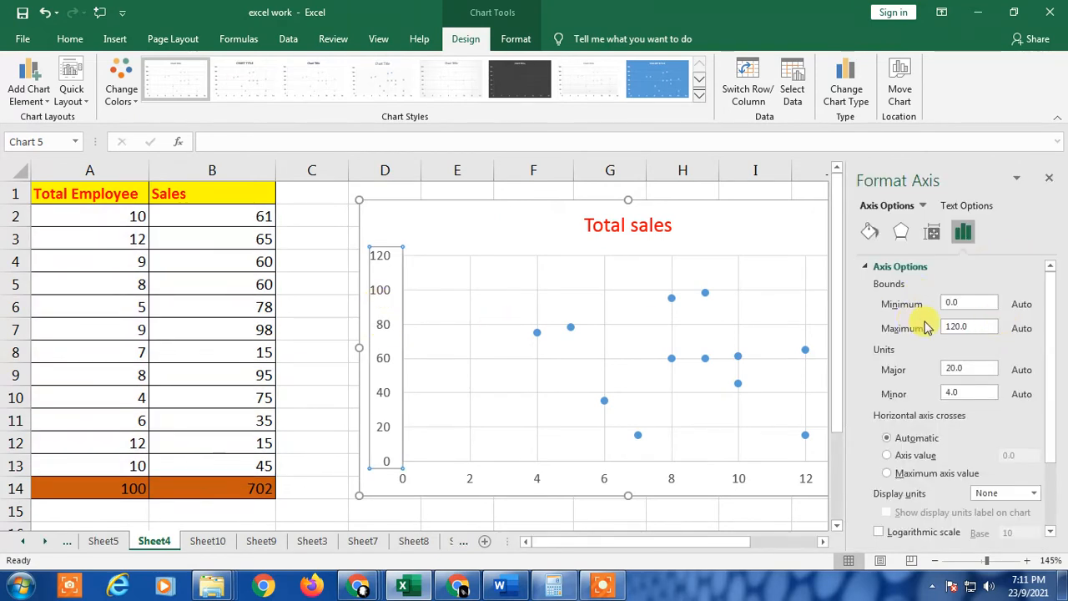
click(875, 236)
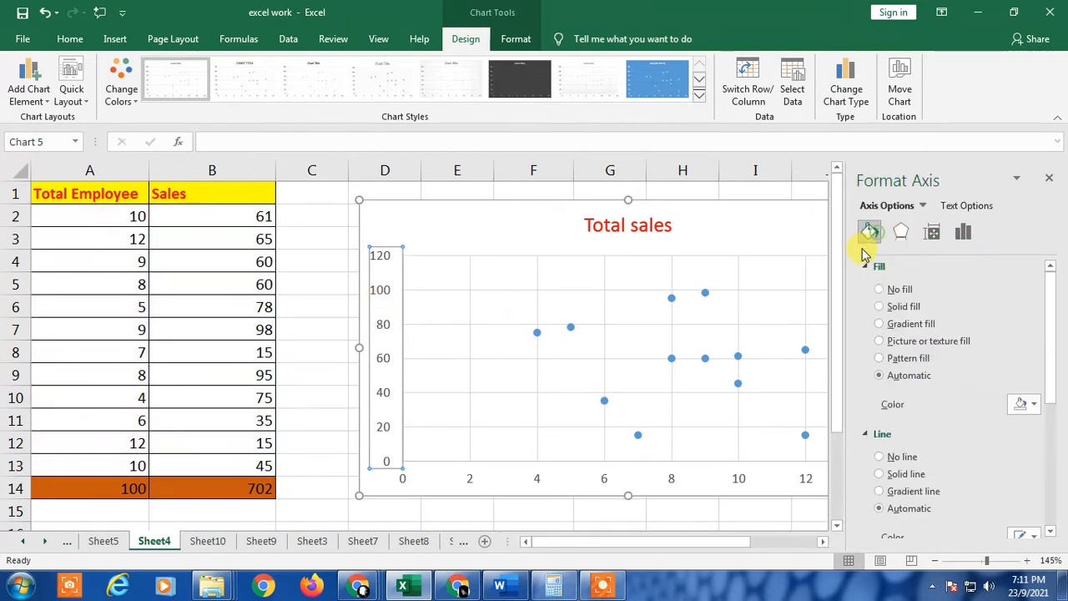
click(901, 233)
click(931, 234)
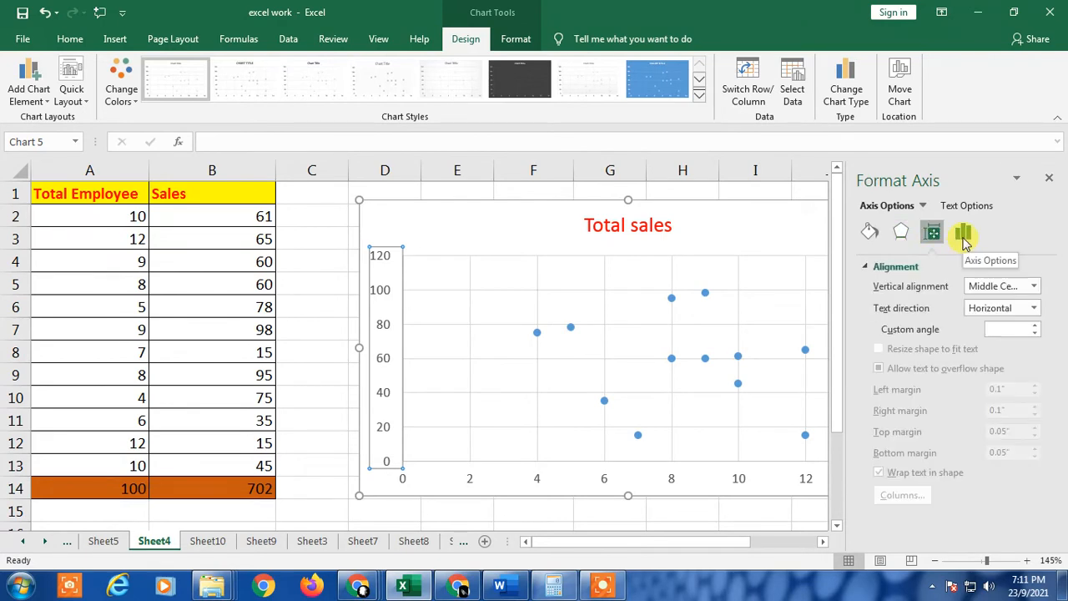
click(963, 234)
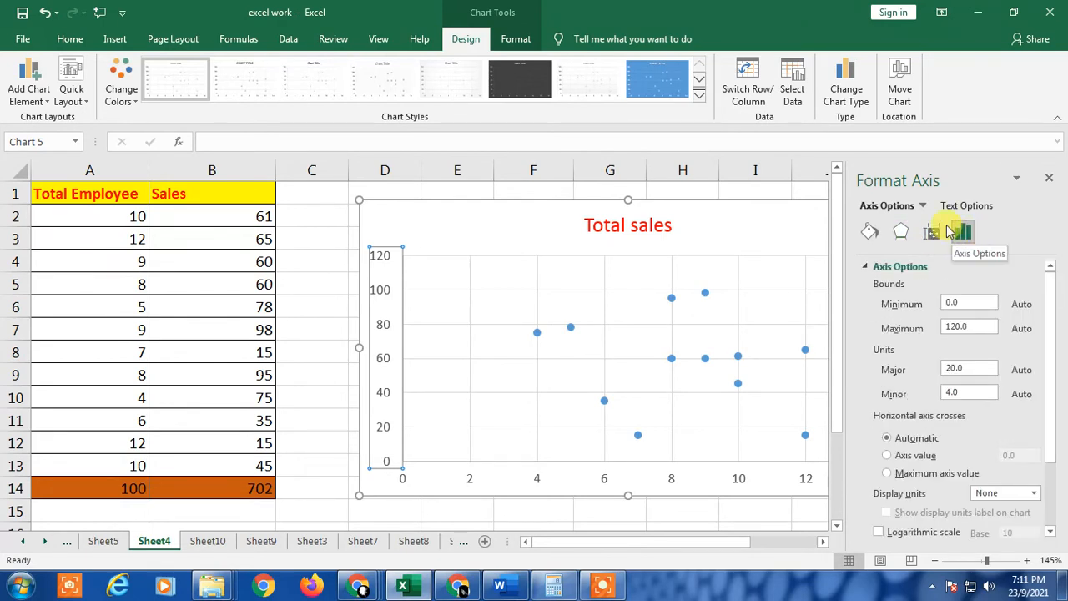
Set the vertical axis maximum bound to 140 and the major unit to 40
click(948, 328)
text(140)
key(Return)
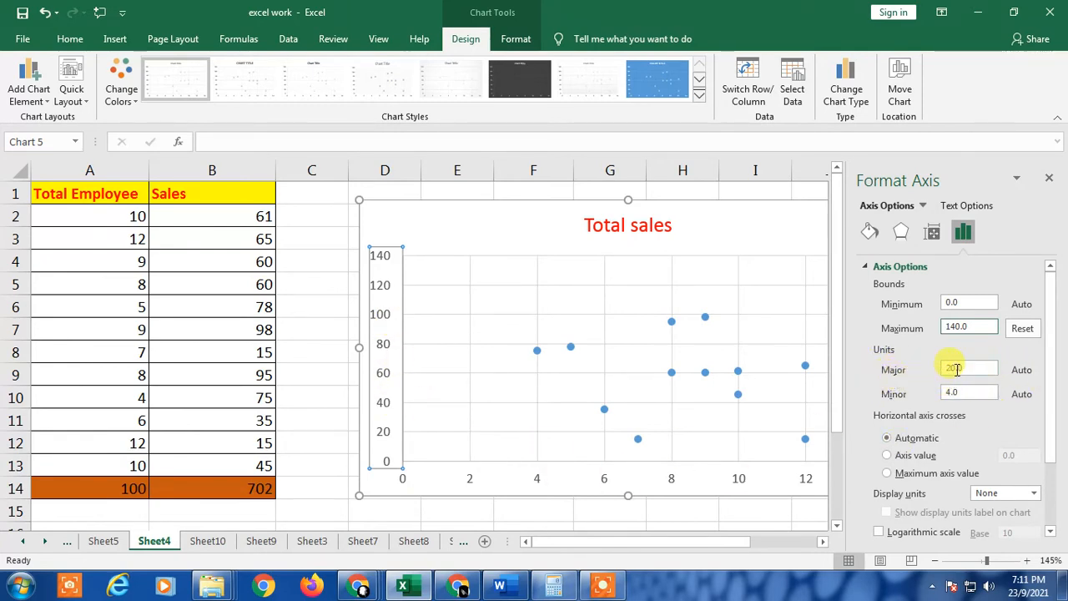
double_click(951, 367)
text(40)
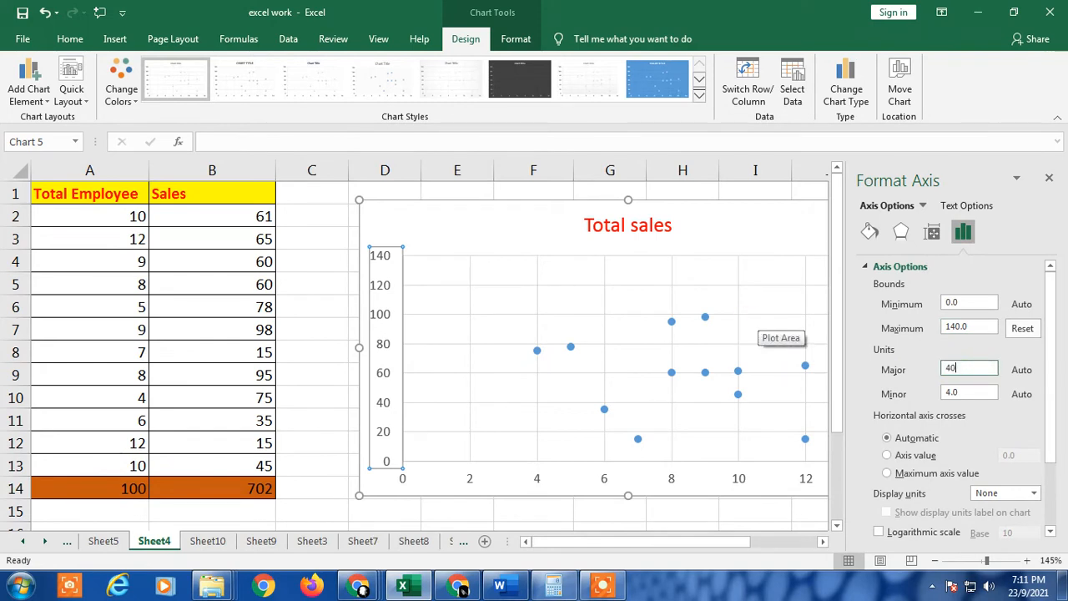
key(Return)
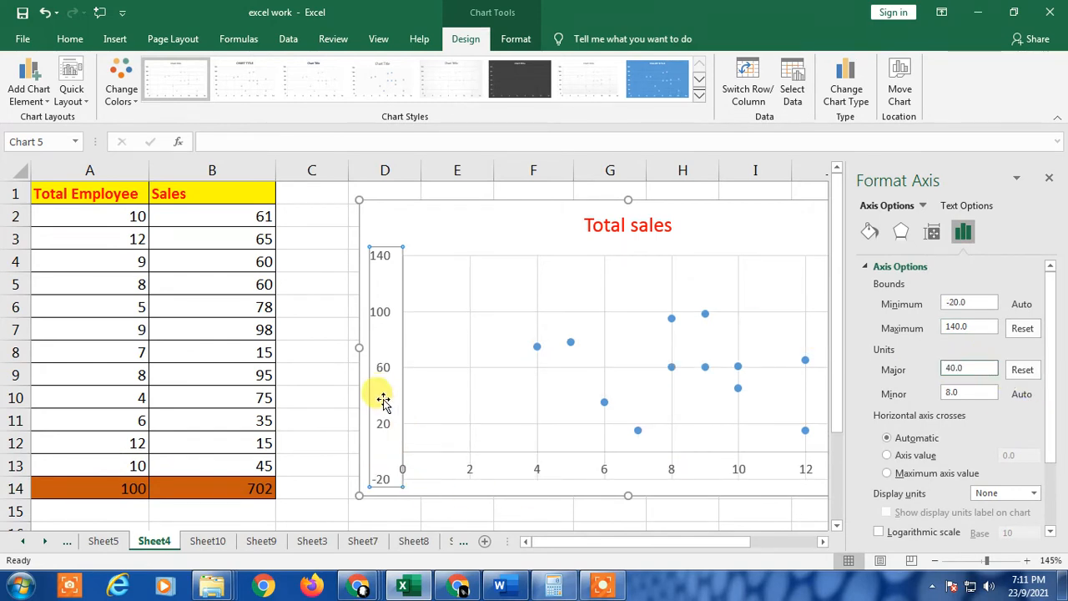
Set the major unit to 10, then reset the axis options to automatic and close the pane
double_click(955, 368)
text(10)
key(Return)
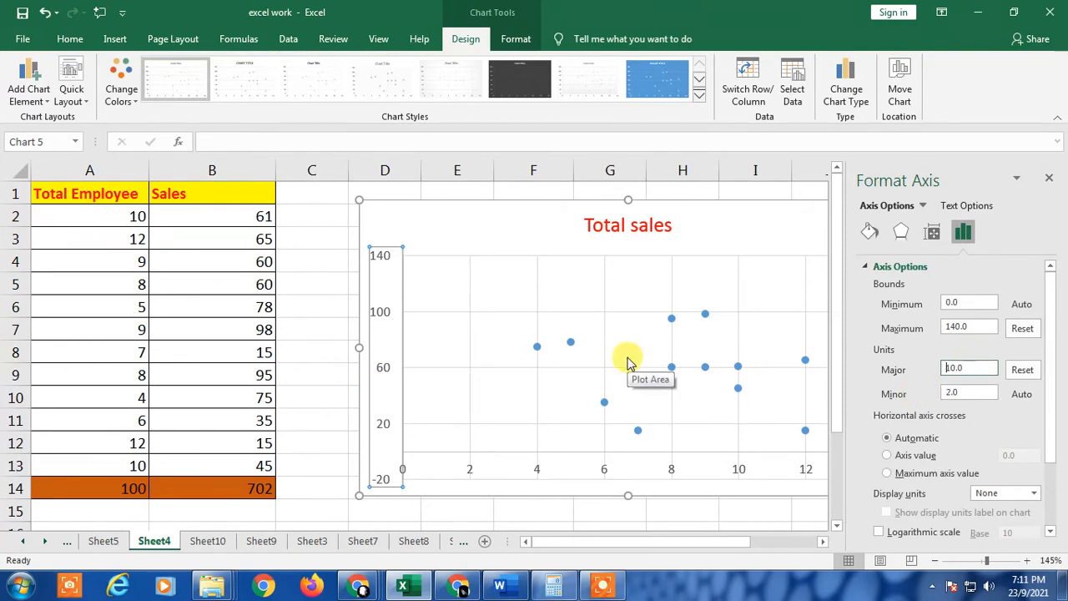
click(1018, 369)
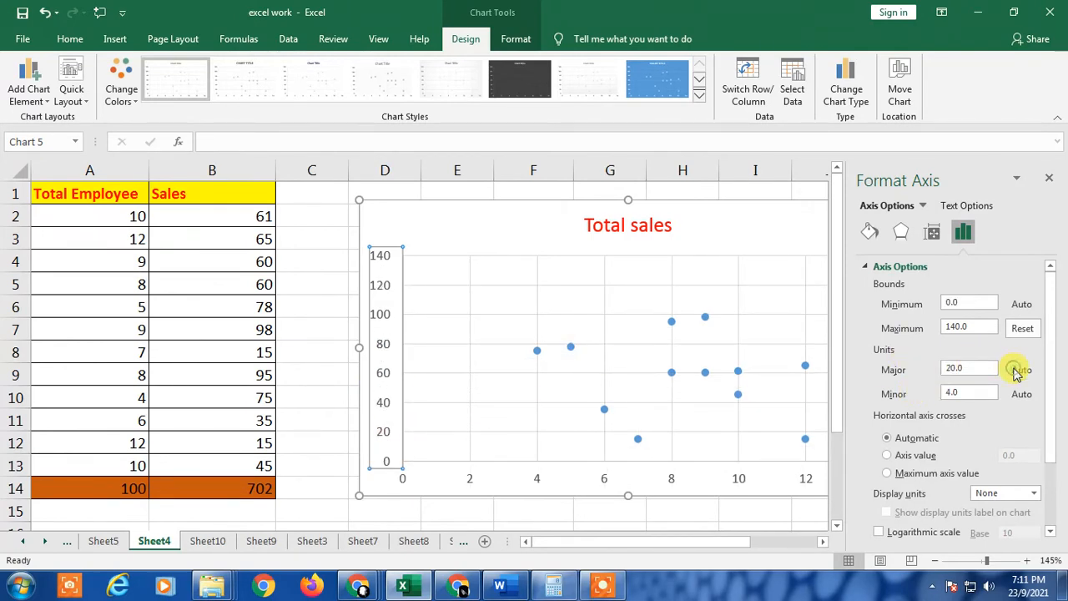
click(1050, 182)
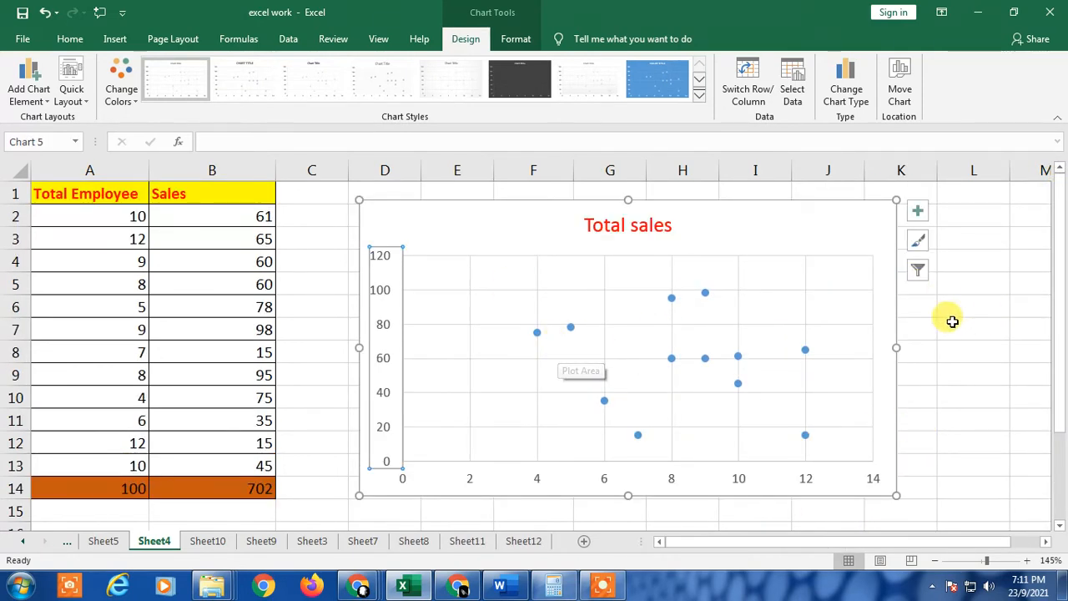
Show data labels and error bars on the chart from the chart elements, then remove them again
click(758, 229)
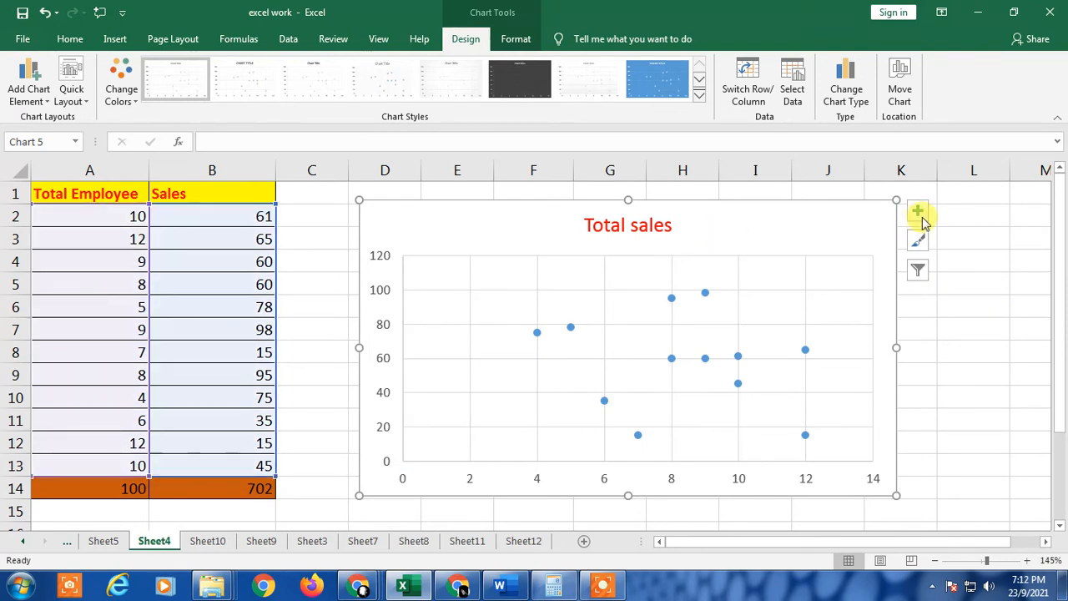
click(918, 212)
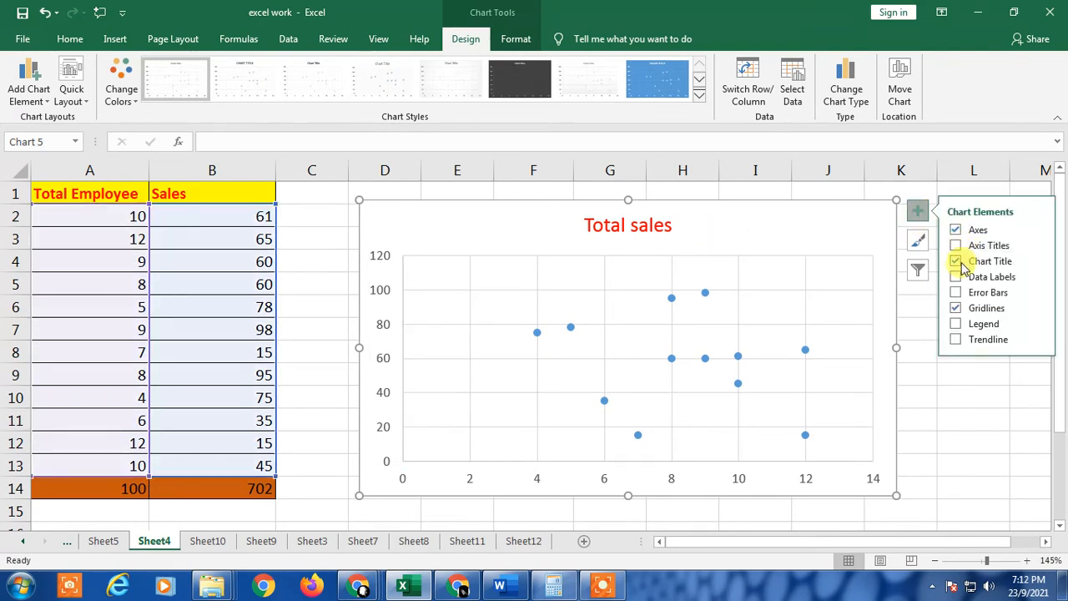
click(956, 277)
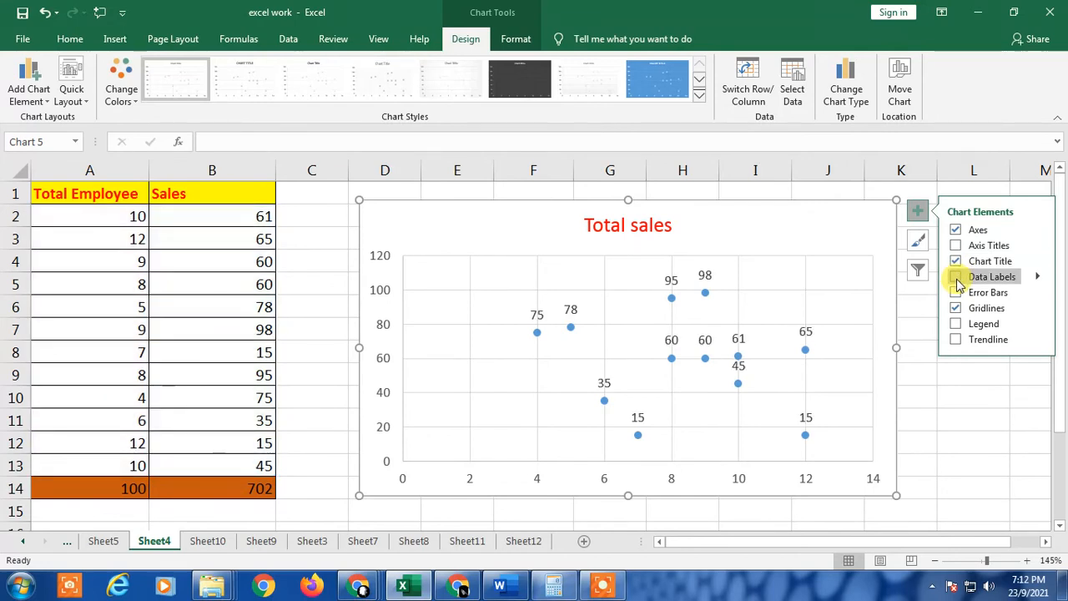
click(956, 293)
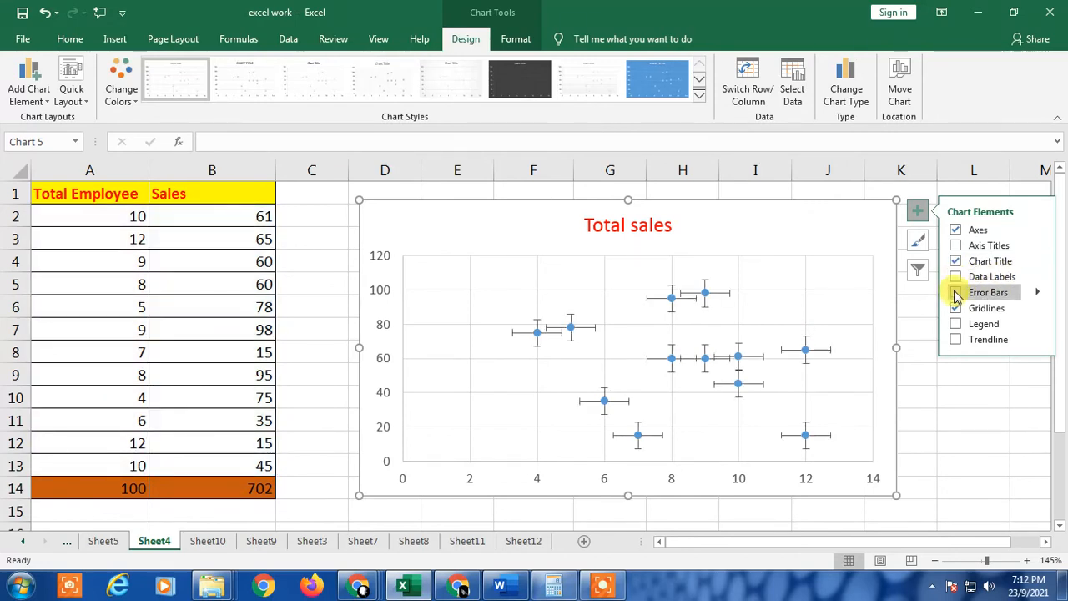
click(956, 293)
Add a legend to the chart and position it at the bottom
click(956, 324)
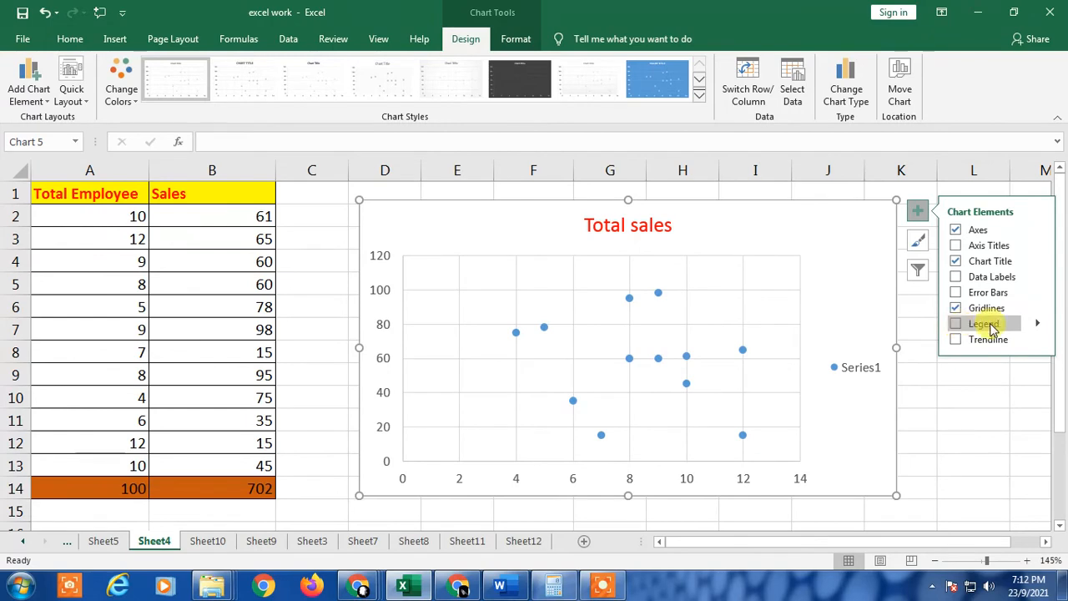
click(956, 325)
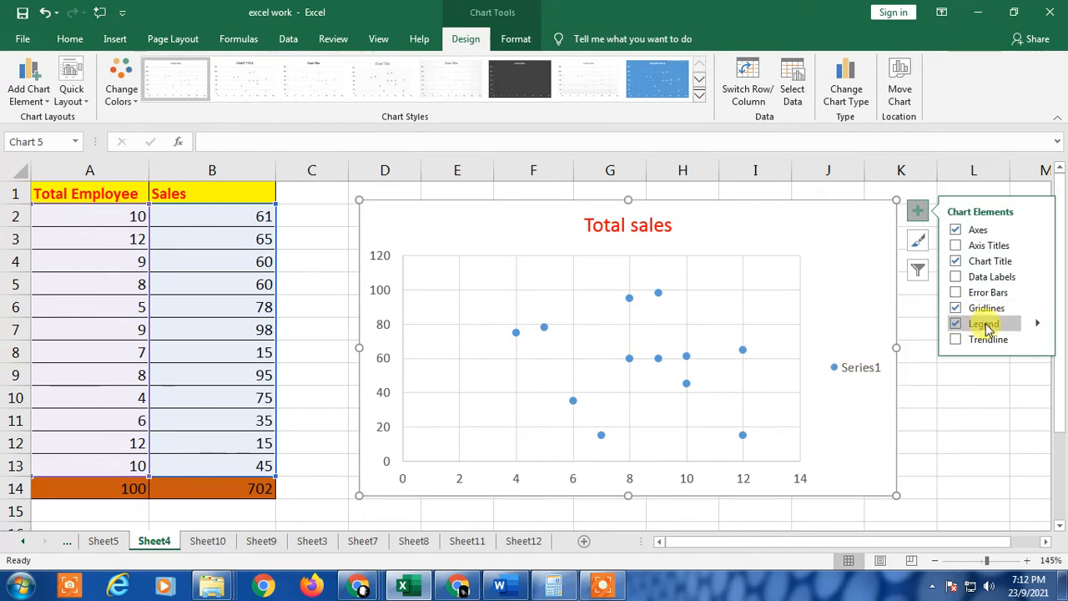
click(1037, 324)
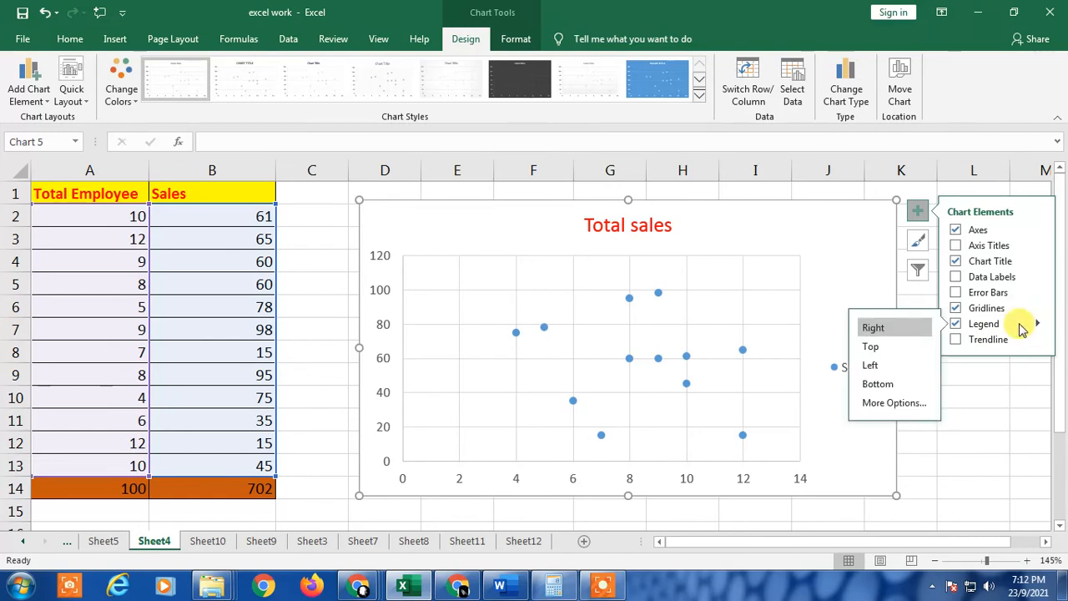
click(878, 384)
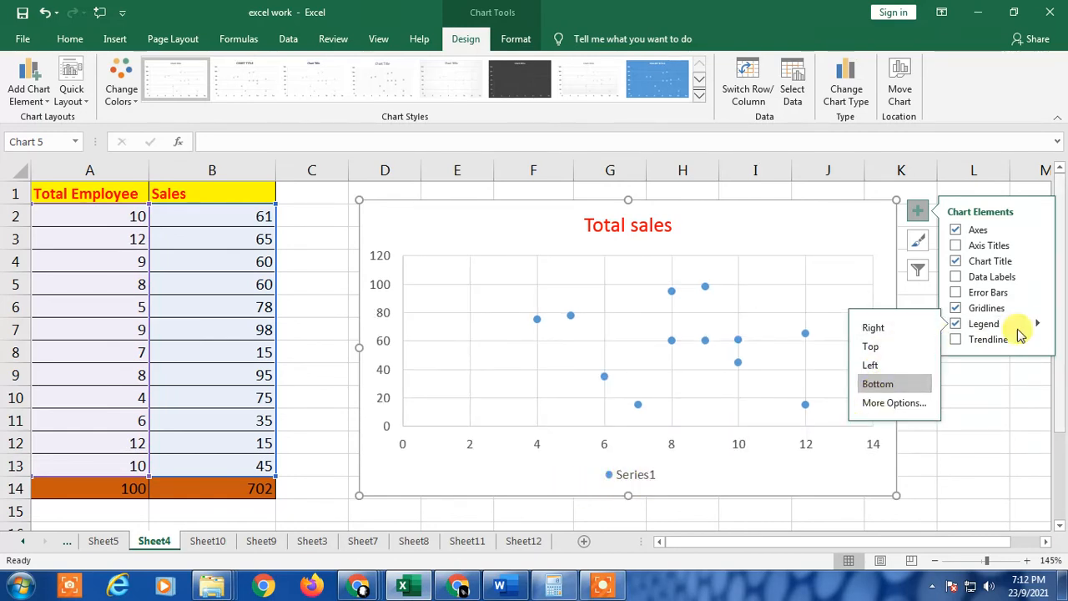
Try adding a trendline, error bars and data labels, switching each off again
click(956, 340)
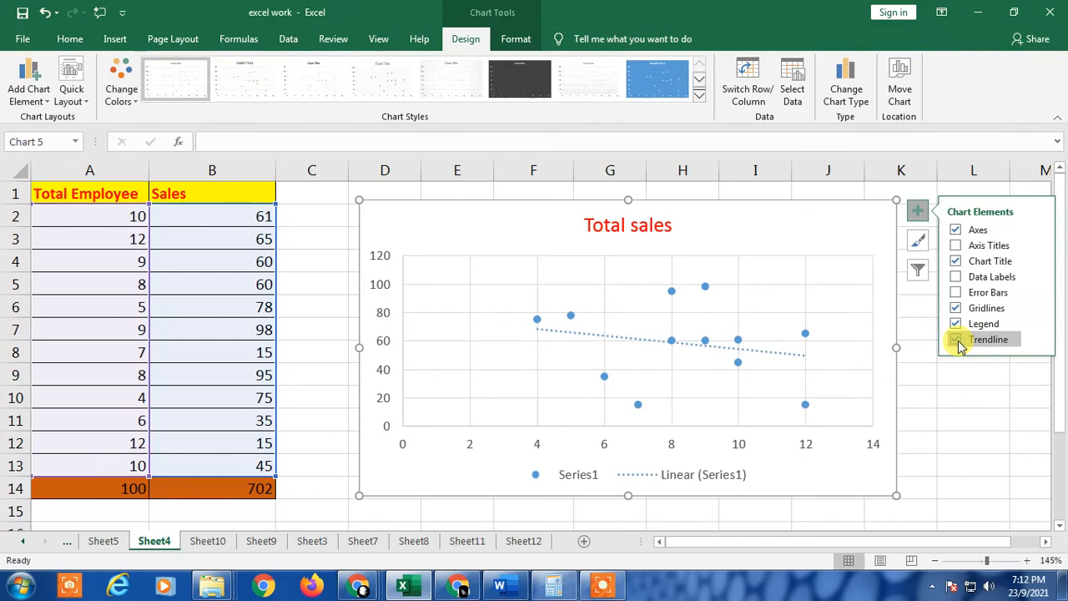
click(1039, 340)
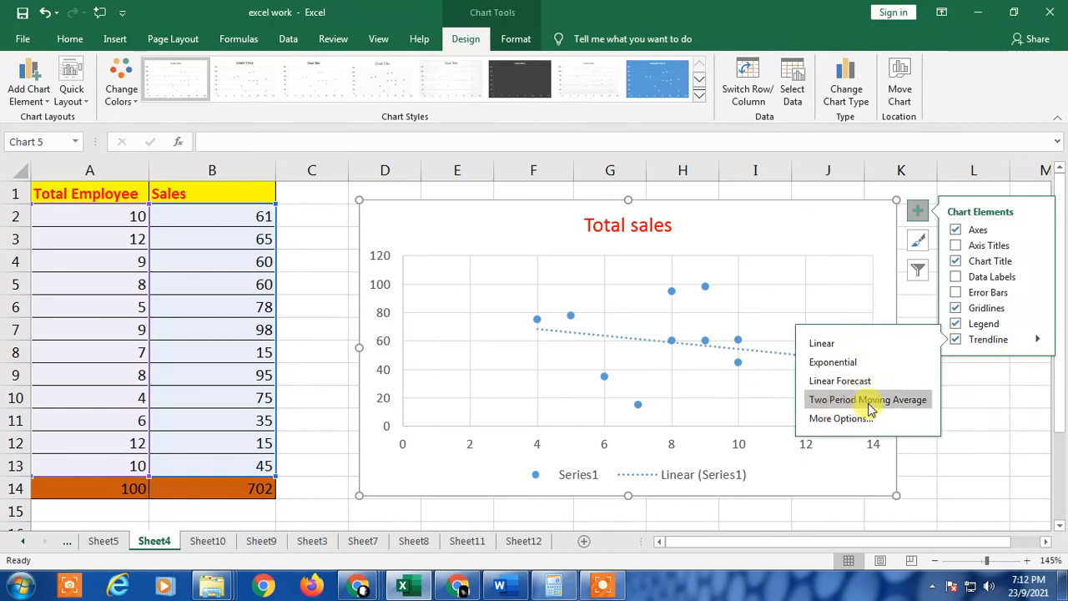
click(956, 339)
click(956, 292)
click(957, 276)
click(956, 276)
Add axis titles to the chart and rename the vertical axis title to Sales
click(956, 245)
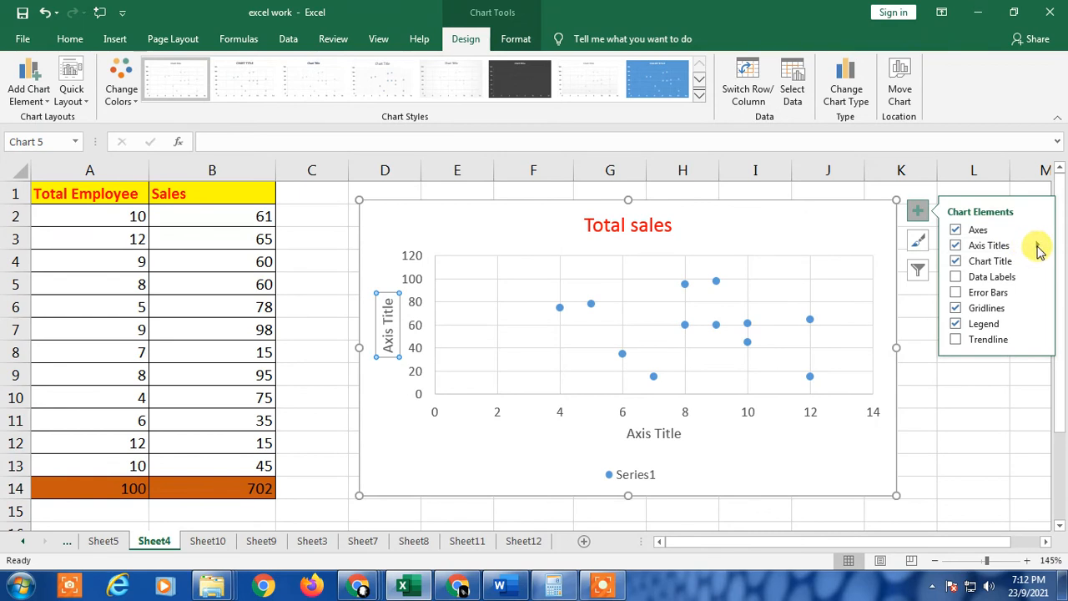
click(388, 324)
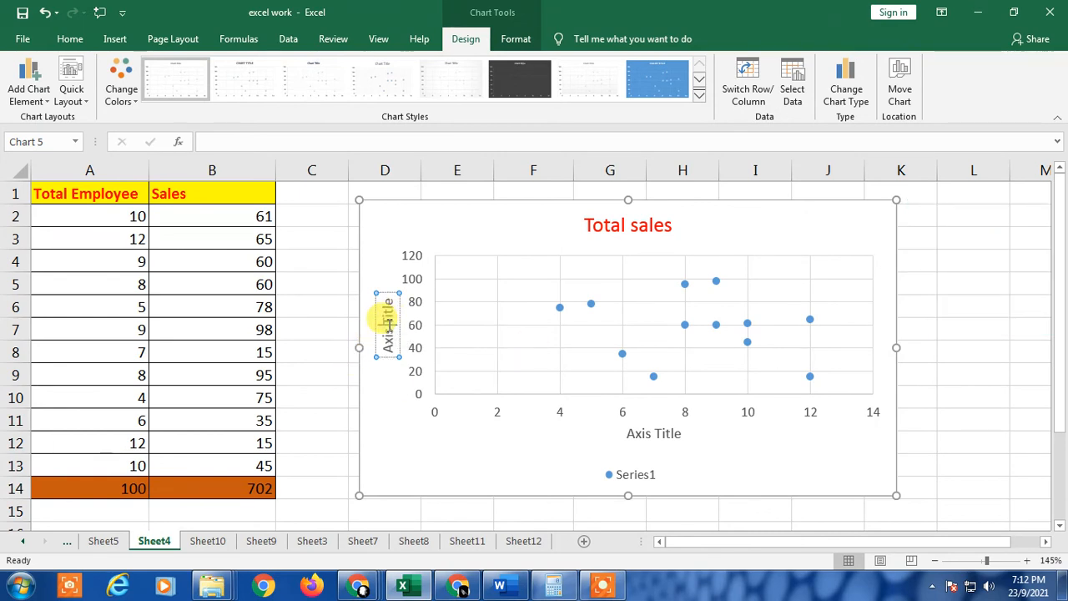
double_click(389, 325)
double_click(397, 350)
drag(395, 354, 389, 328)
triple_click(386, 332)
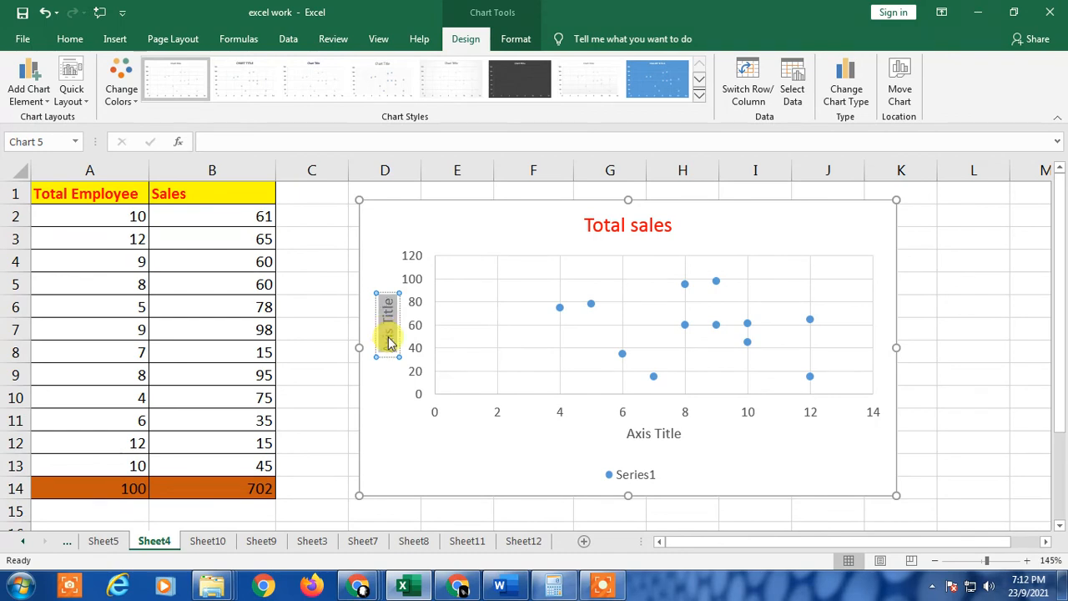
text(Sales)
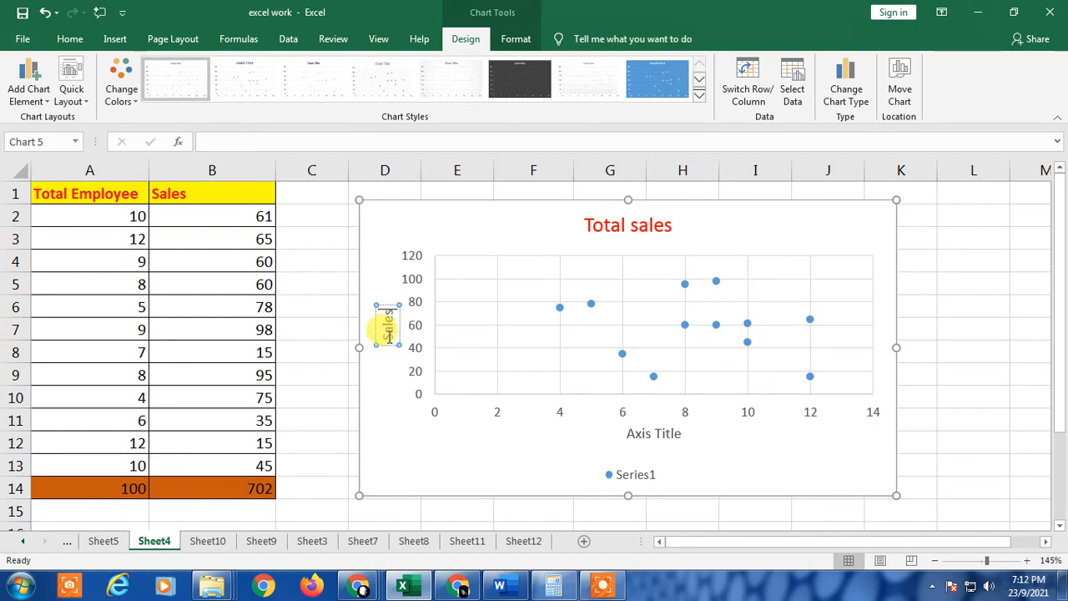
Rename the horizontal axis title to Employee name and close the formatting pane
double_click(645, 433)
triple_click(647, 435)
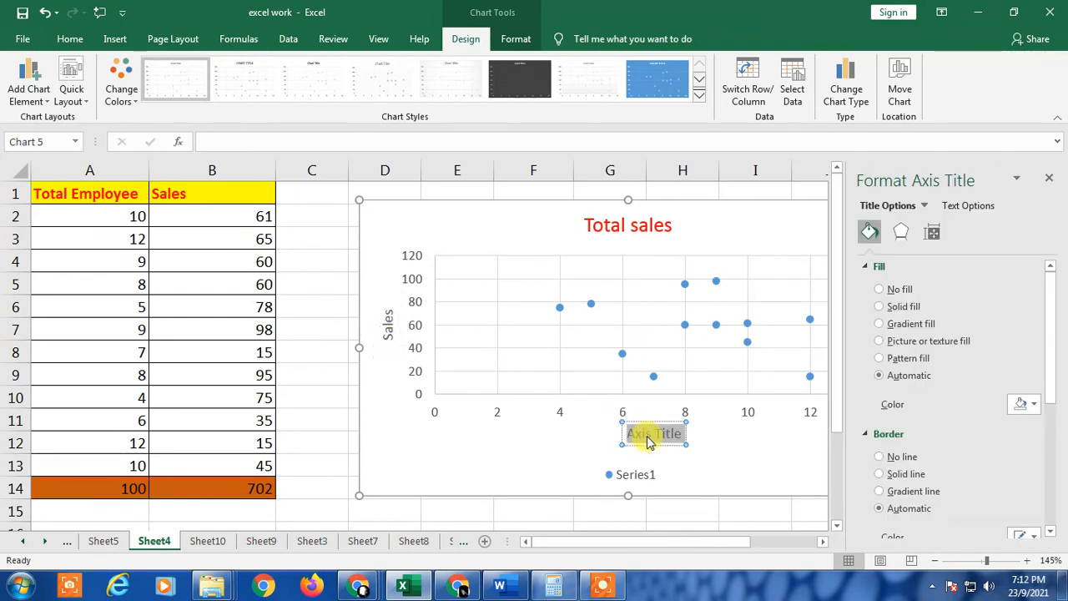
key(BackSpace)
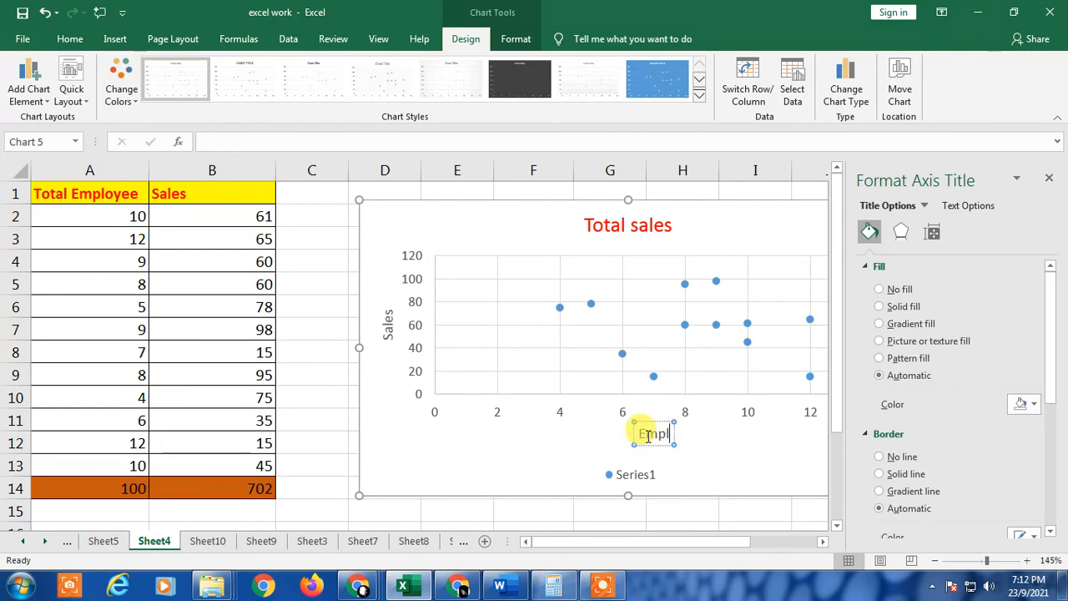
text(Employ)
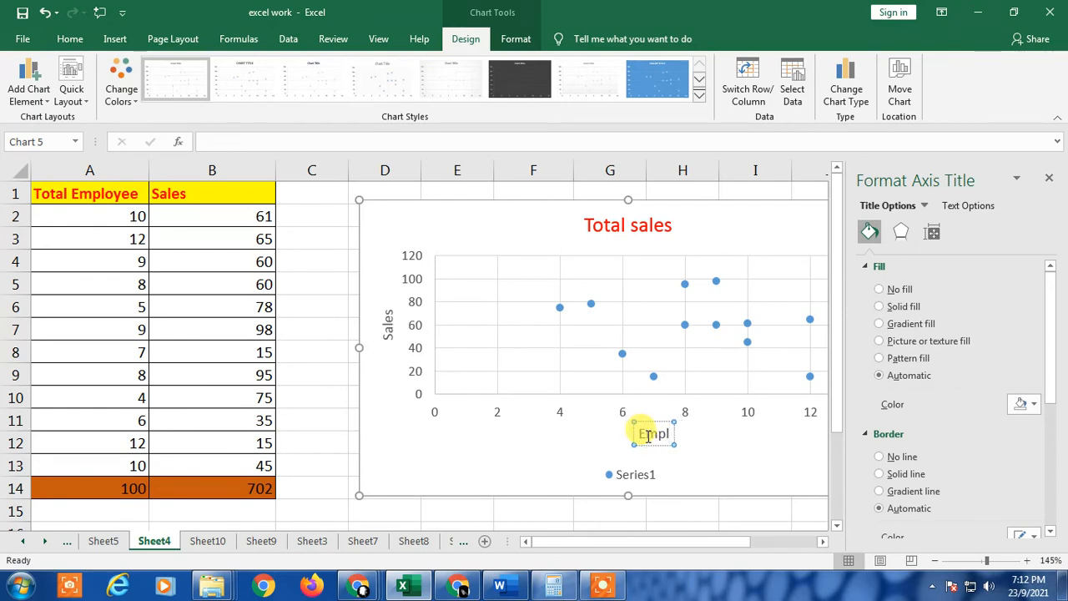
text(ee name)
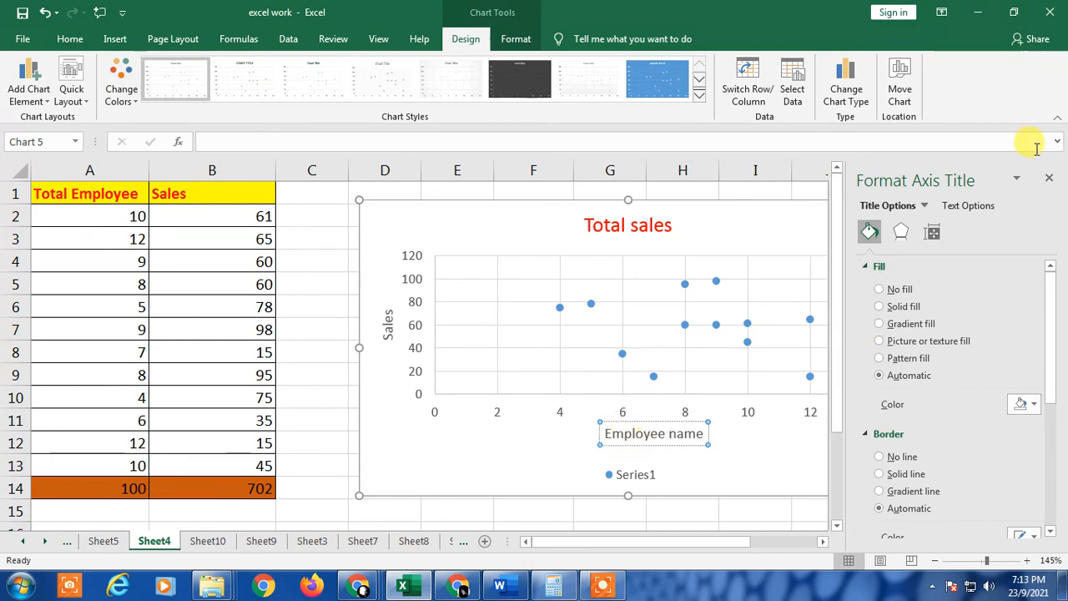
click(1048, 177)
Deselect the chart by selecting cell L4 and switch to the desktop
click(965, 267)
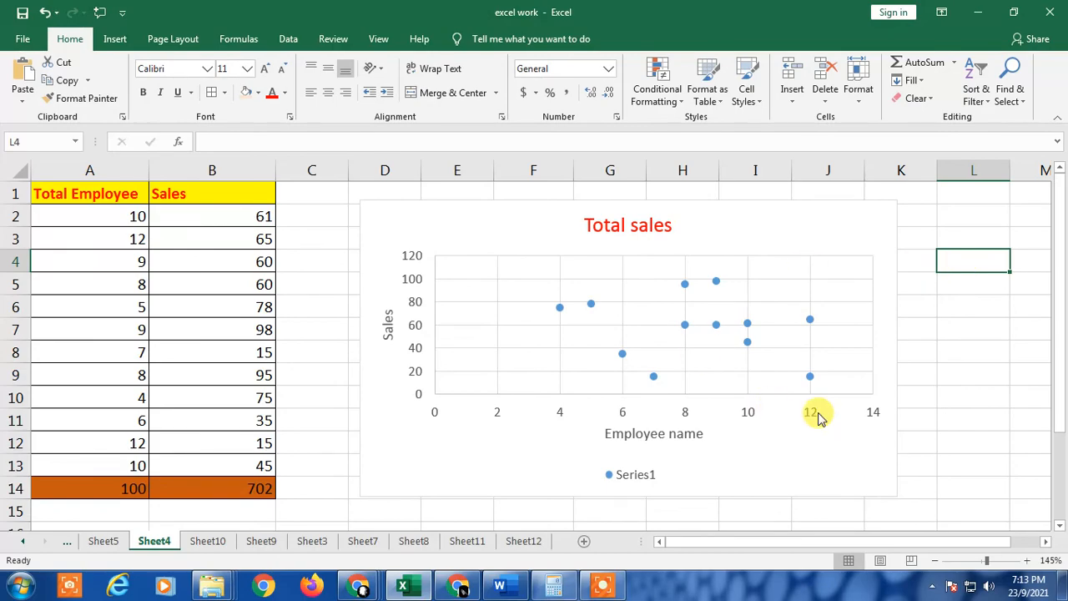
key(super+d)
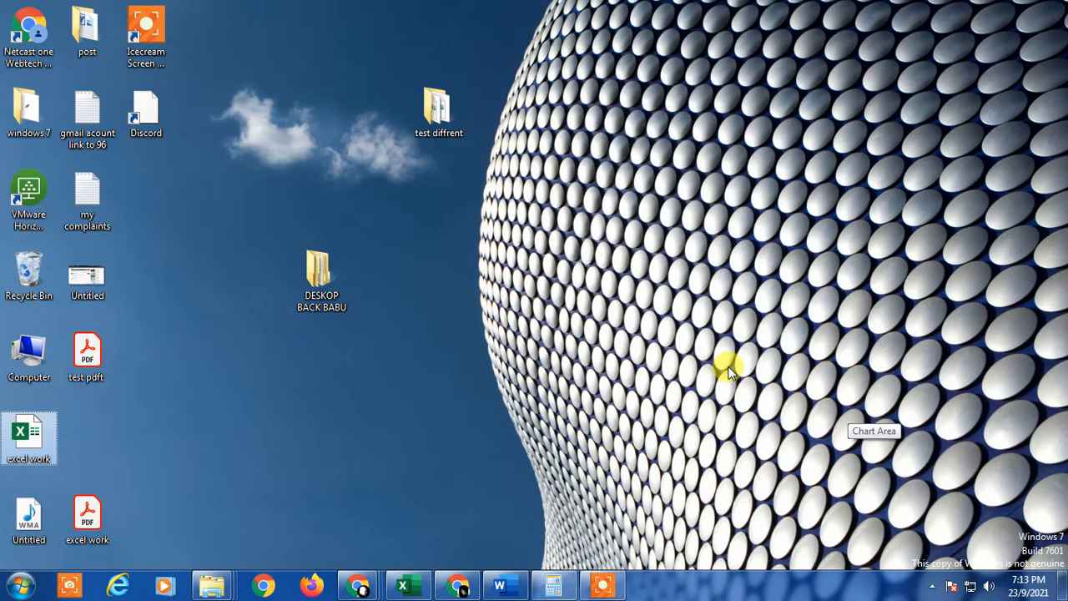